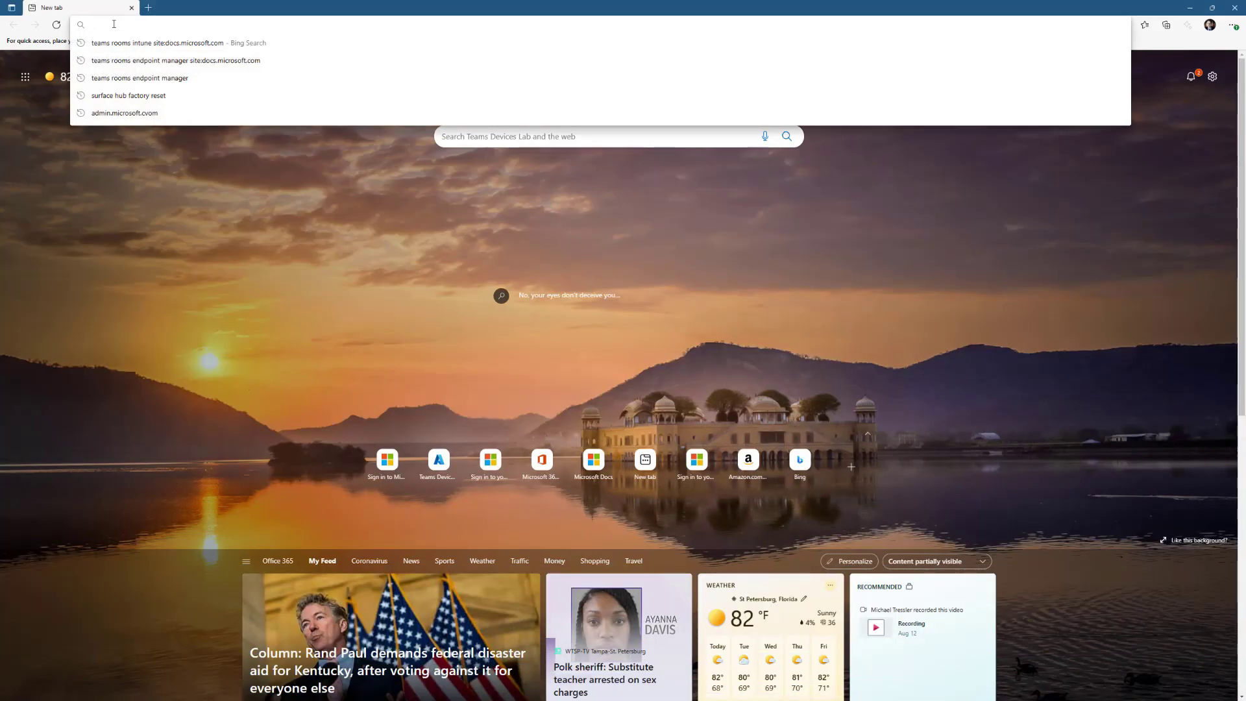
type("192.168")
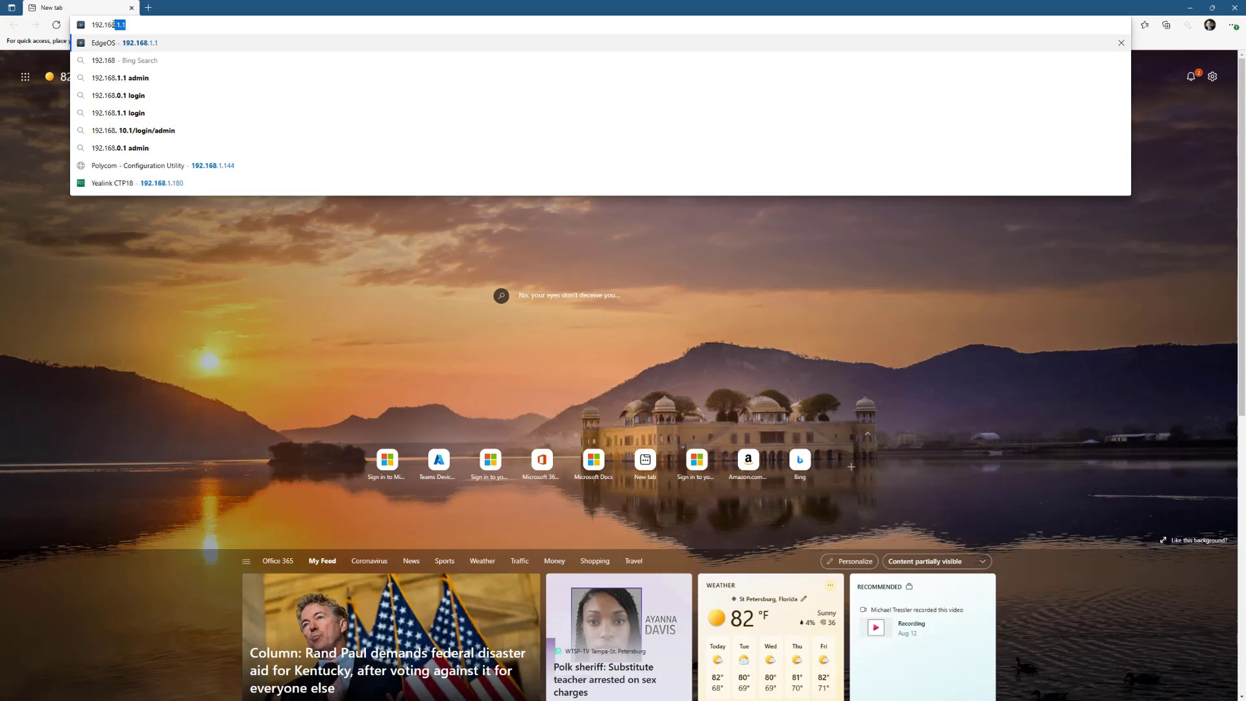
type(".1.")
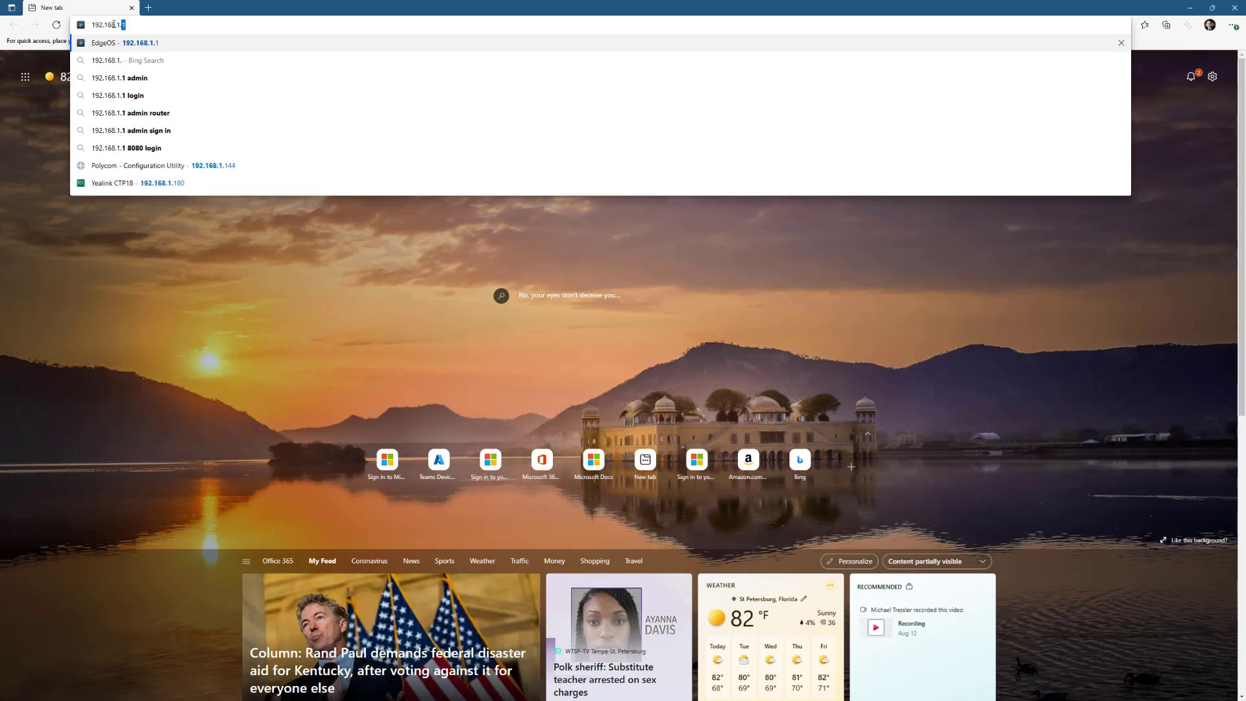
type("144")
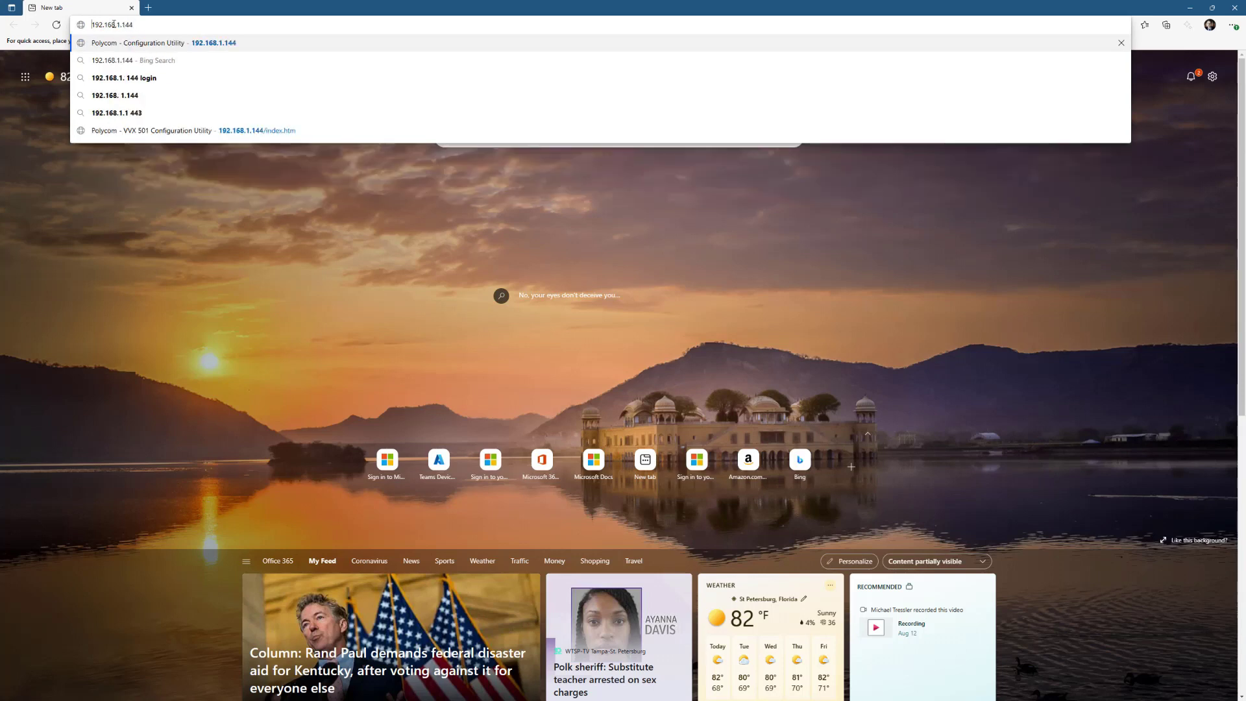
key("Home")
type("httpp")
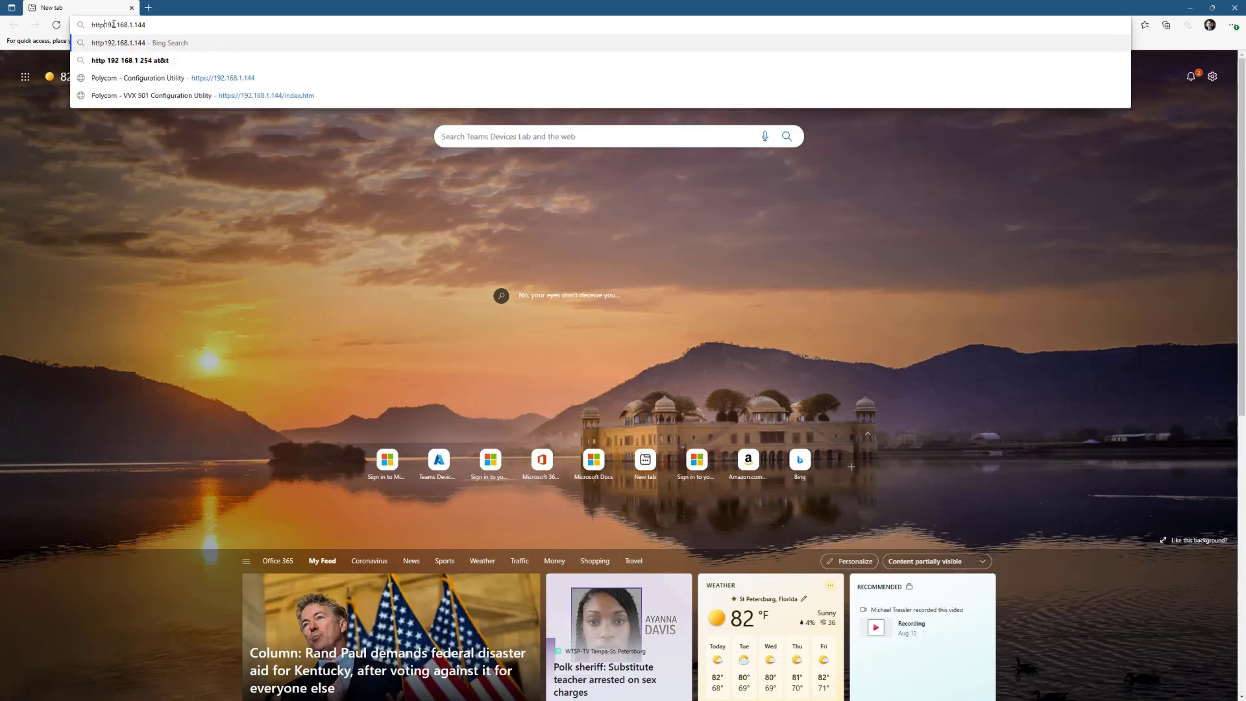
type("s://")
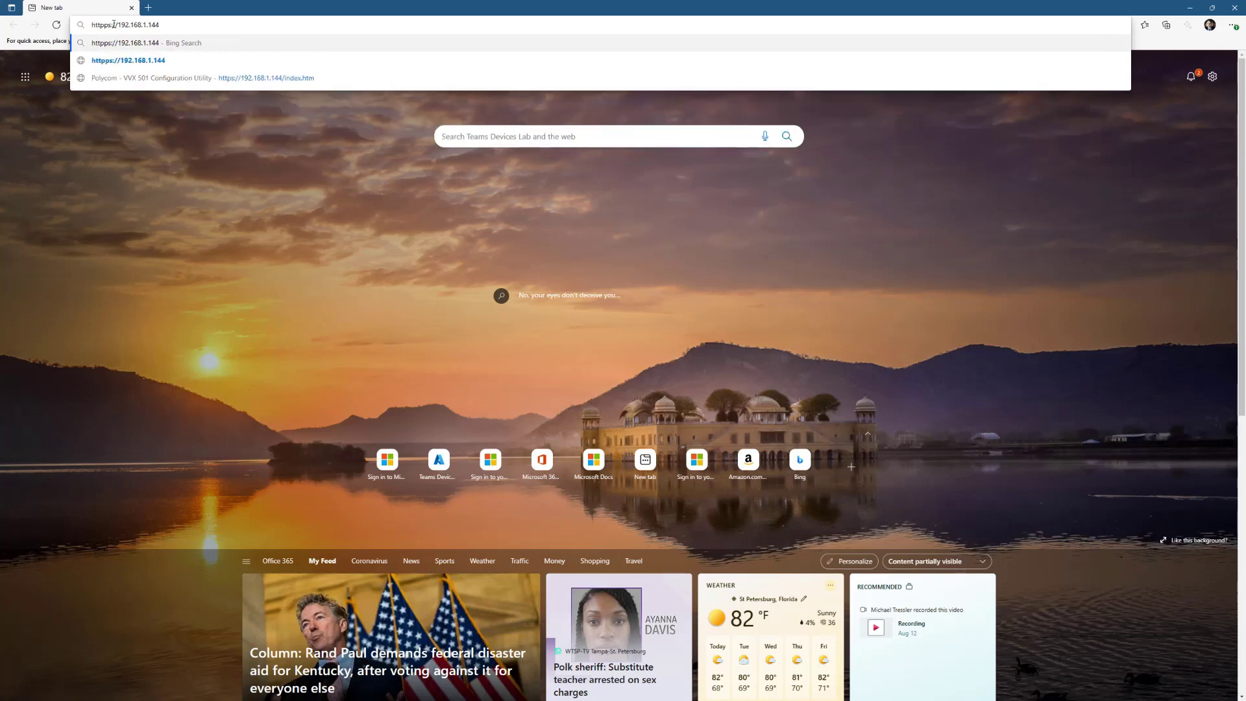
key("Return")
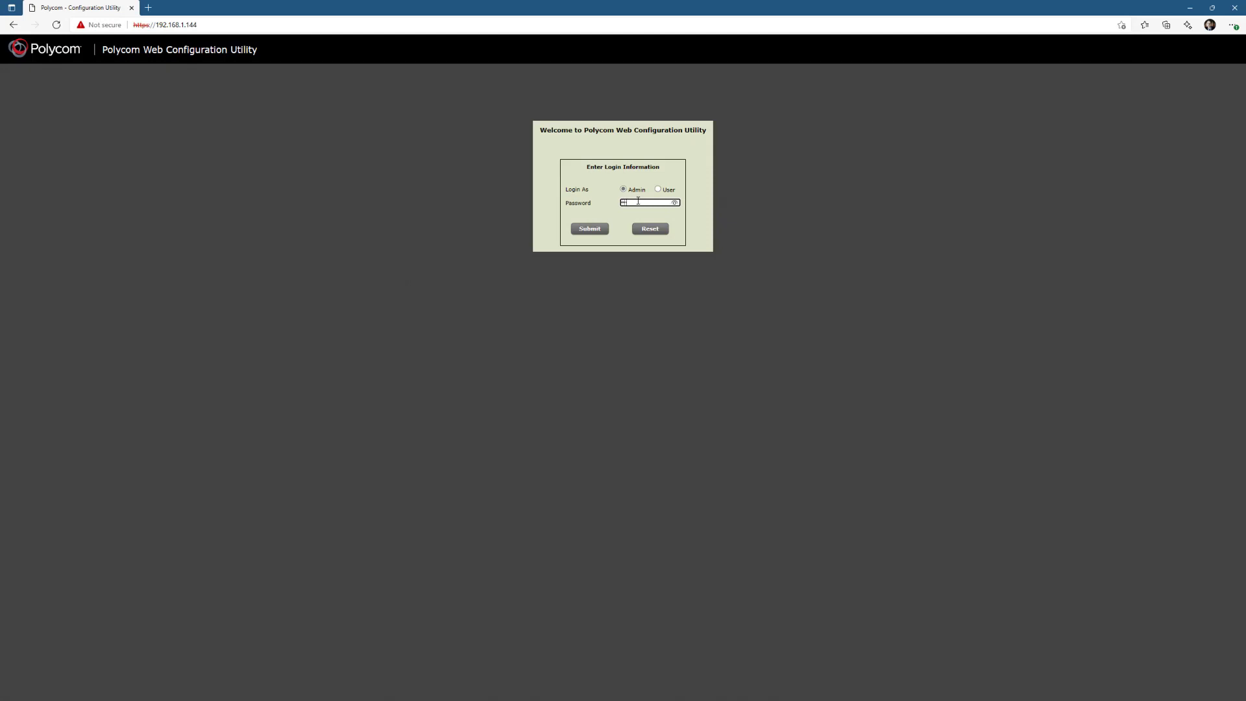
- Log in and check the Polycom hosted server for available firmware under Utilities > Software Upgrade
left_click(590, 230)
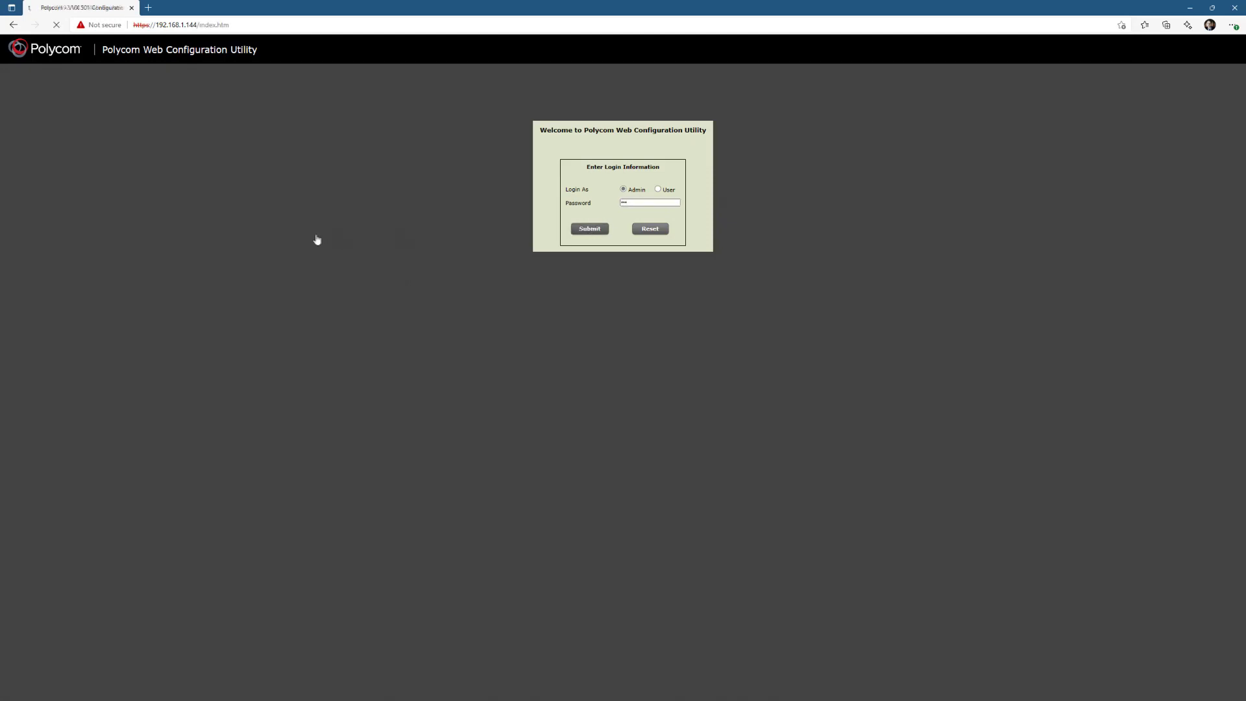
left_click(203, 76)
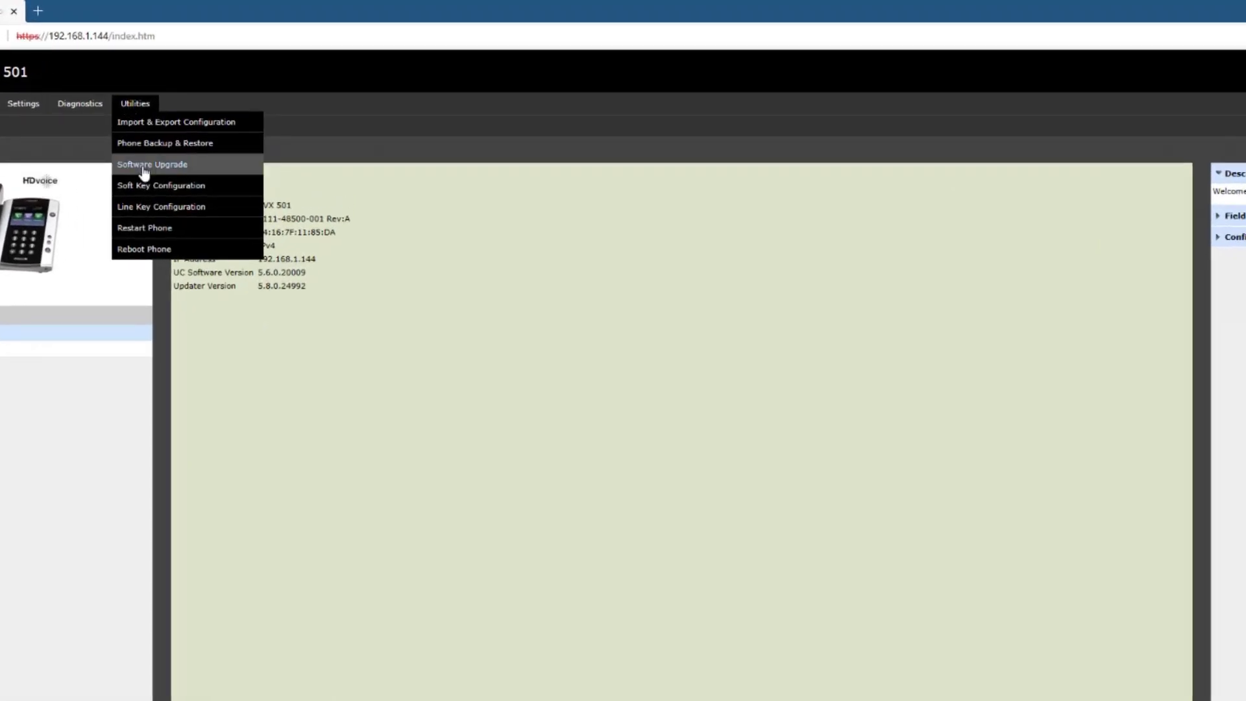
left_click(144, 172)
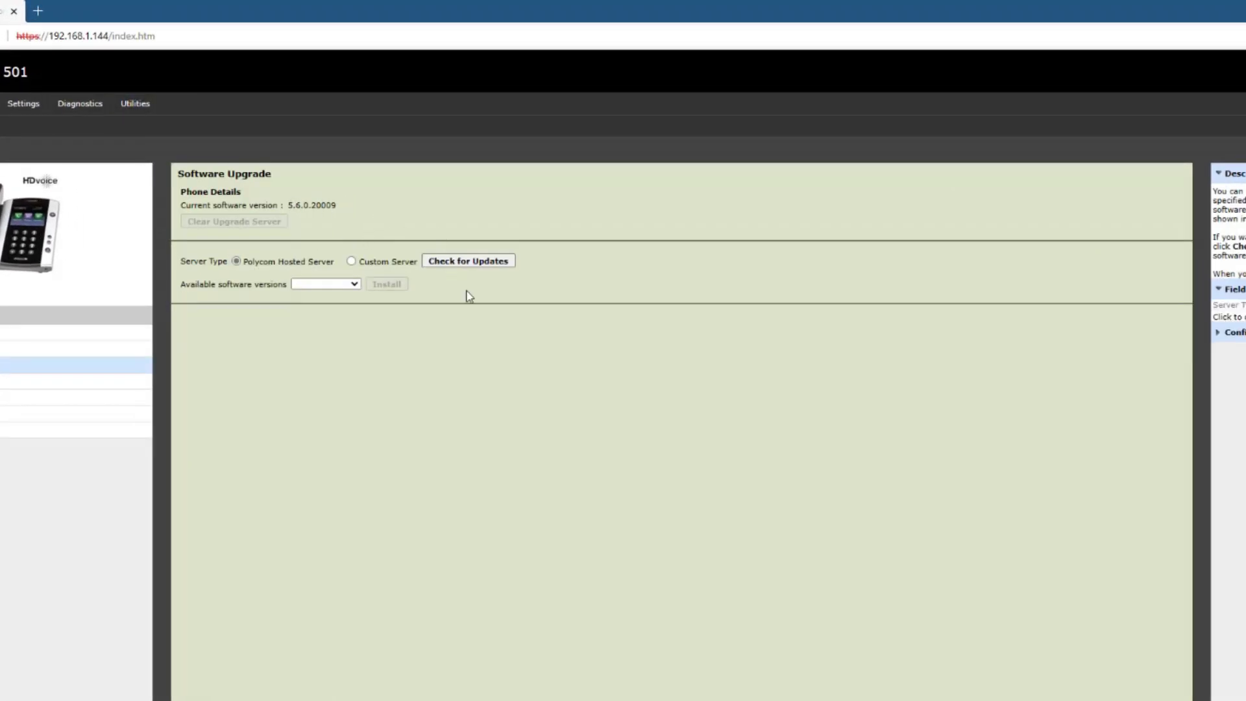
left_click(467, 259)
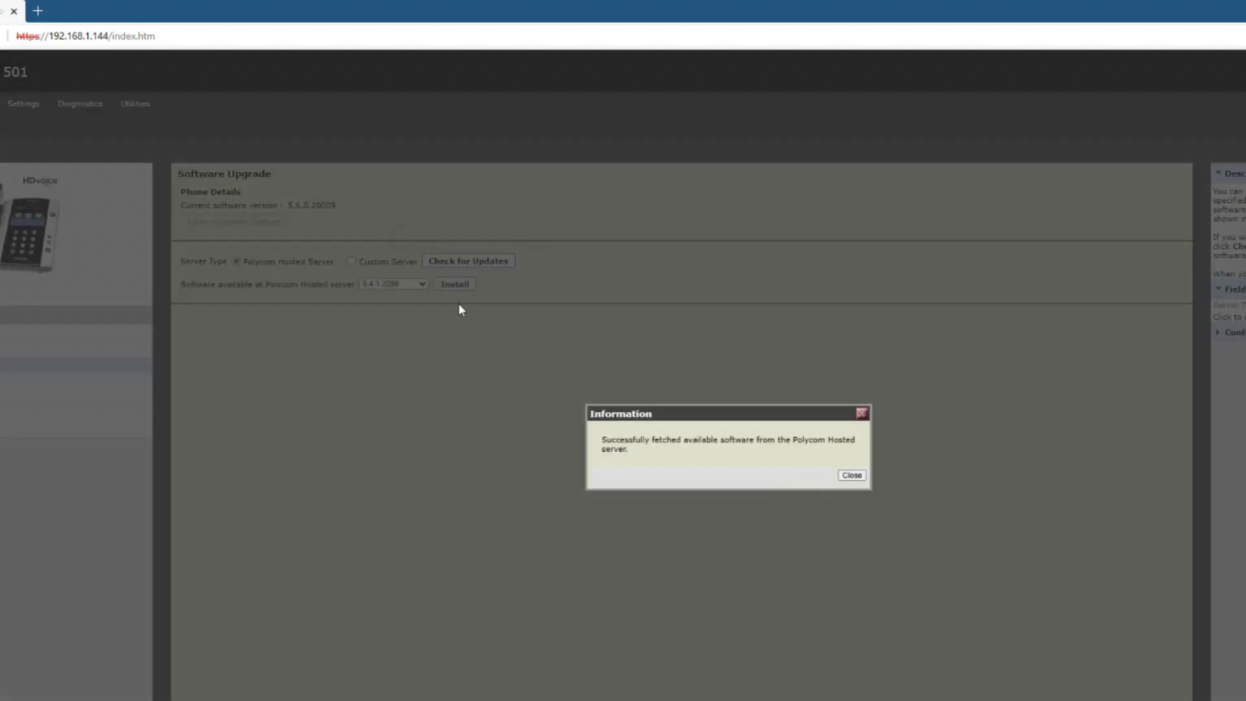
left_click(852, 475)
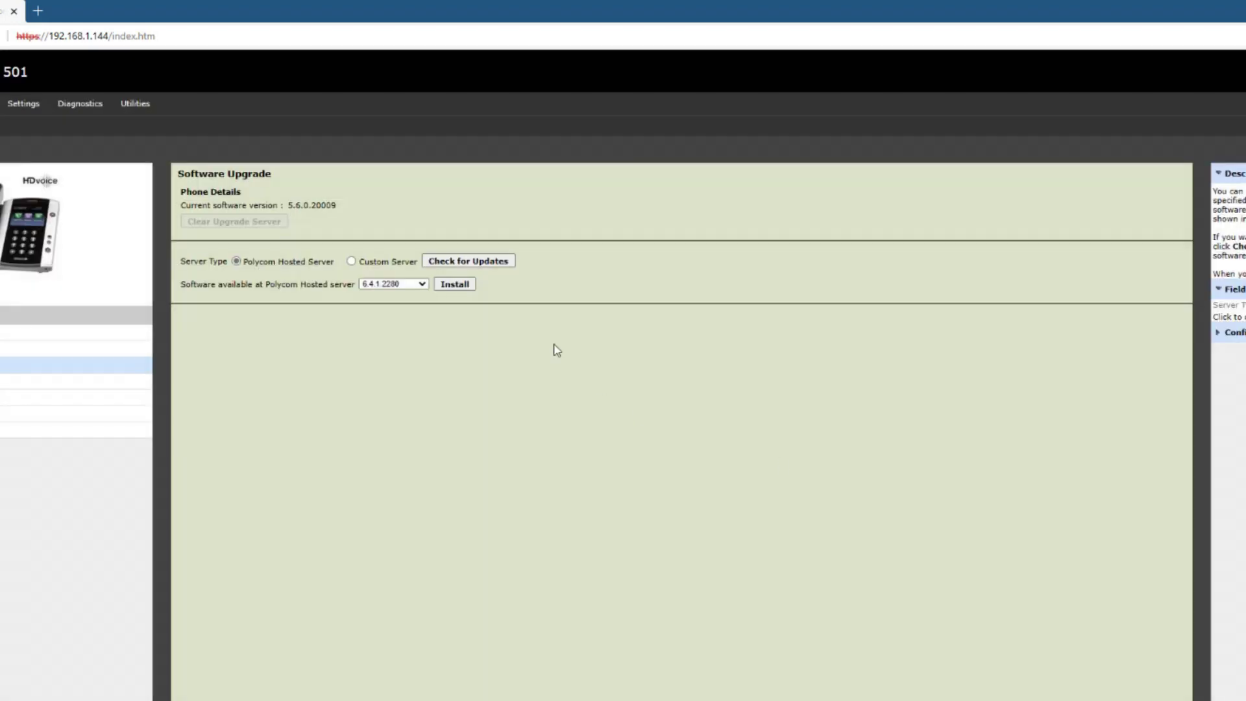
- Install firmware 6.4.1.2280, confirming the upgrade, accepting the licence and acknowledging the reboot
left_click(406, 284)
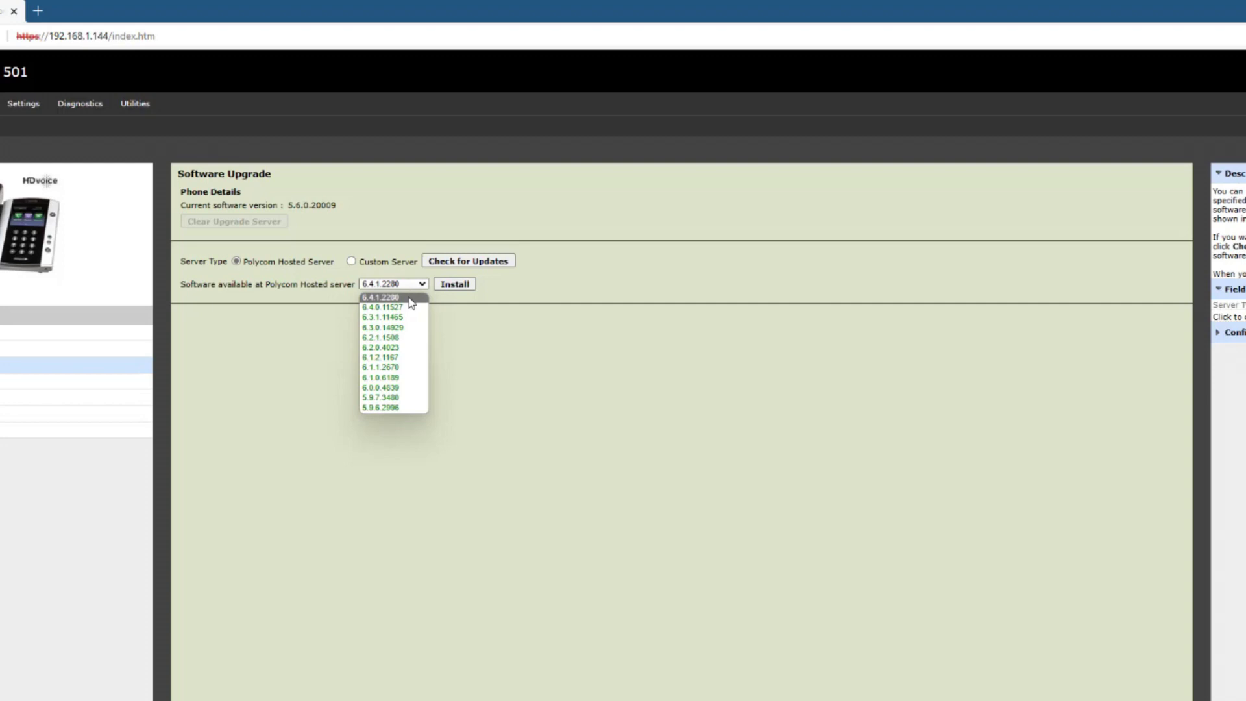
left_click(454, 284)
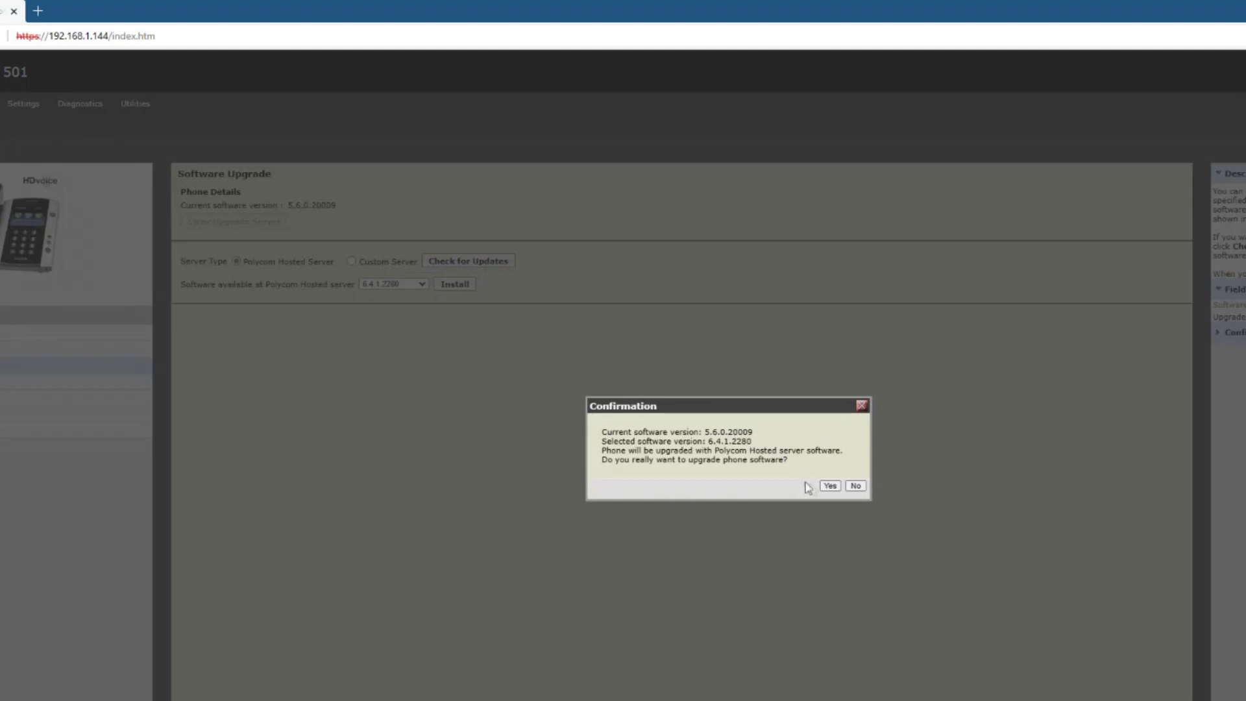
left_click(830, 486)
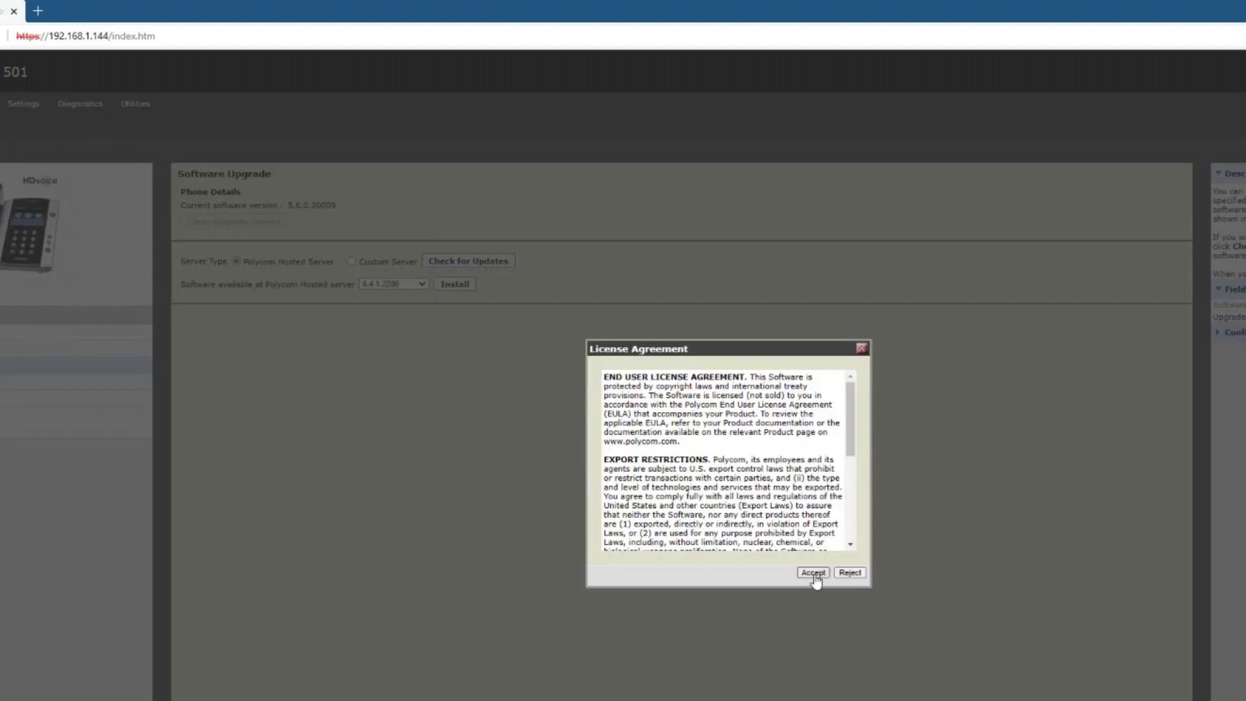
left_click(813, 574)
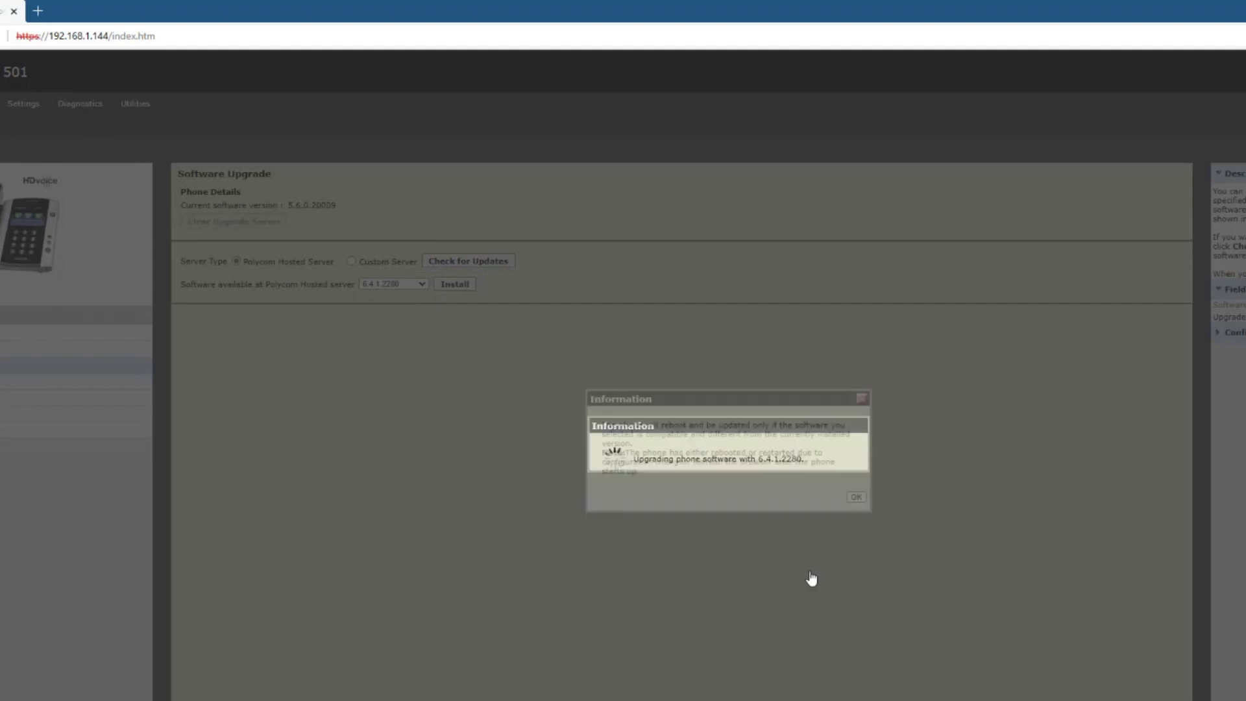
left_click(857, 498)
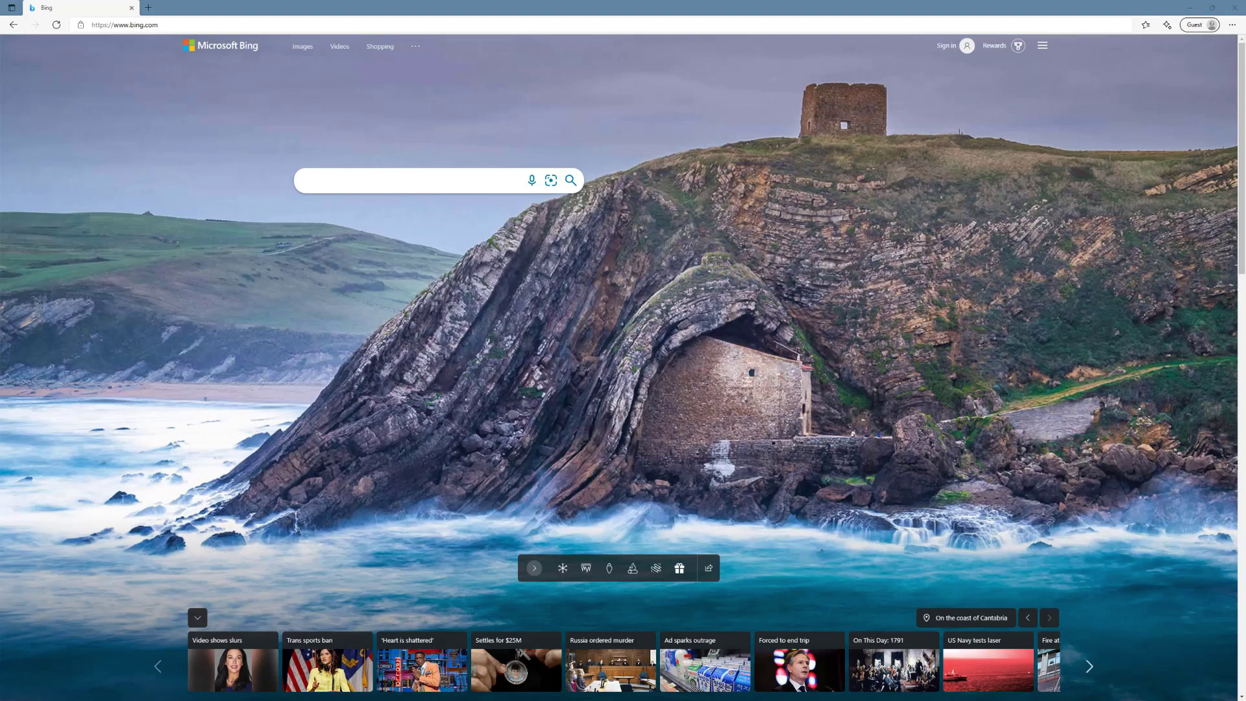
left_click(157, 23)
type("https://192.168.1.180")
key("Return")
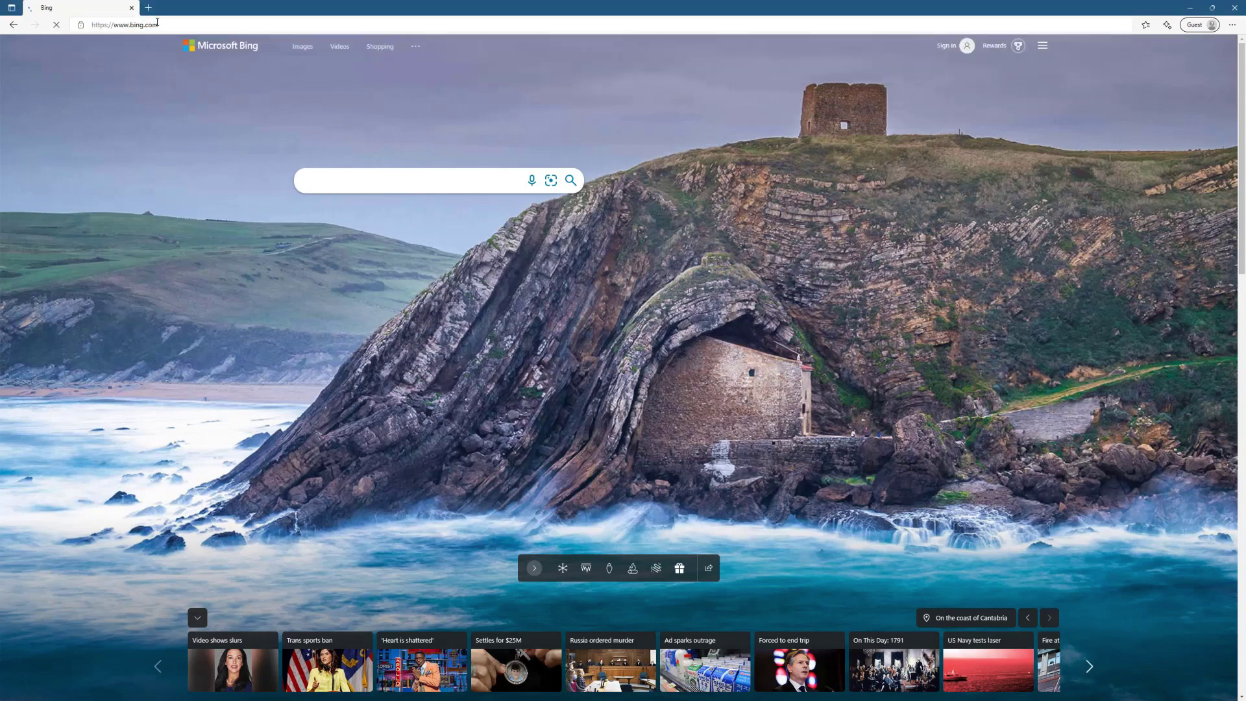
left_click(493, 281)
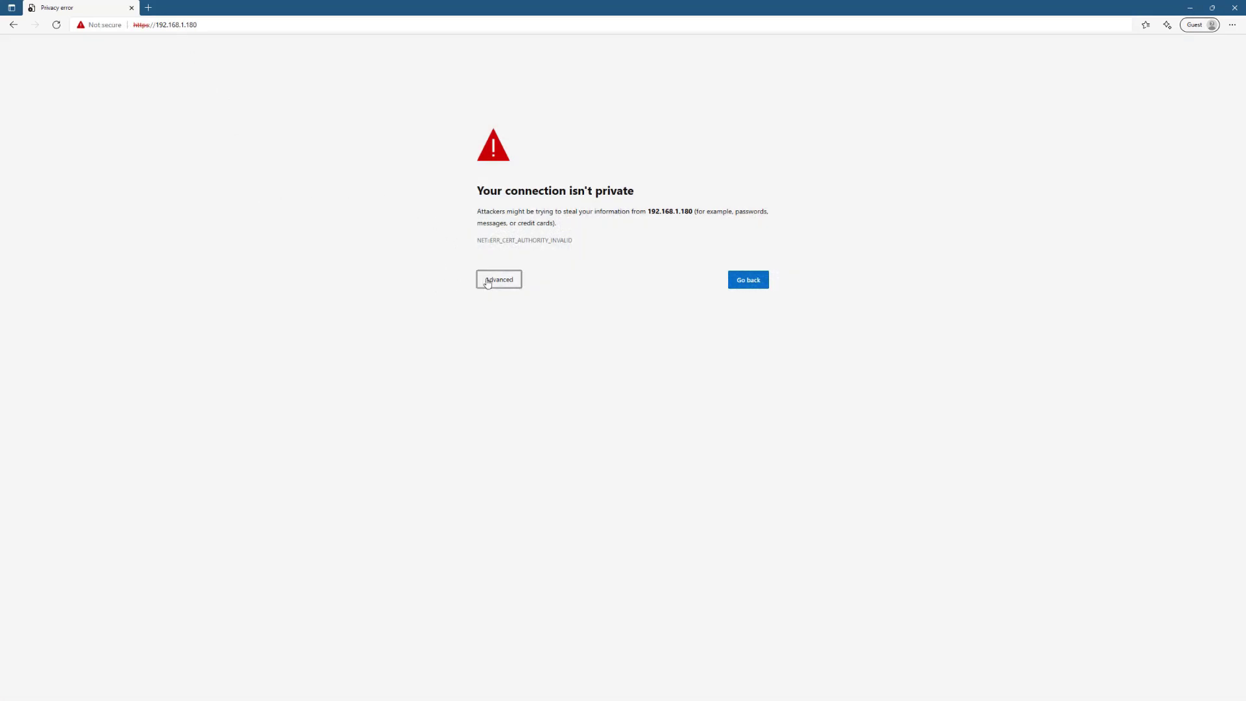
left_click(547, 355)
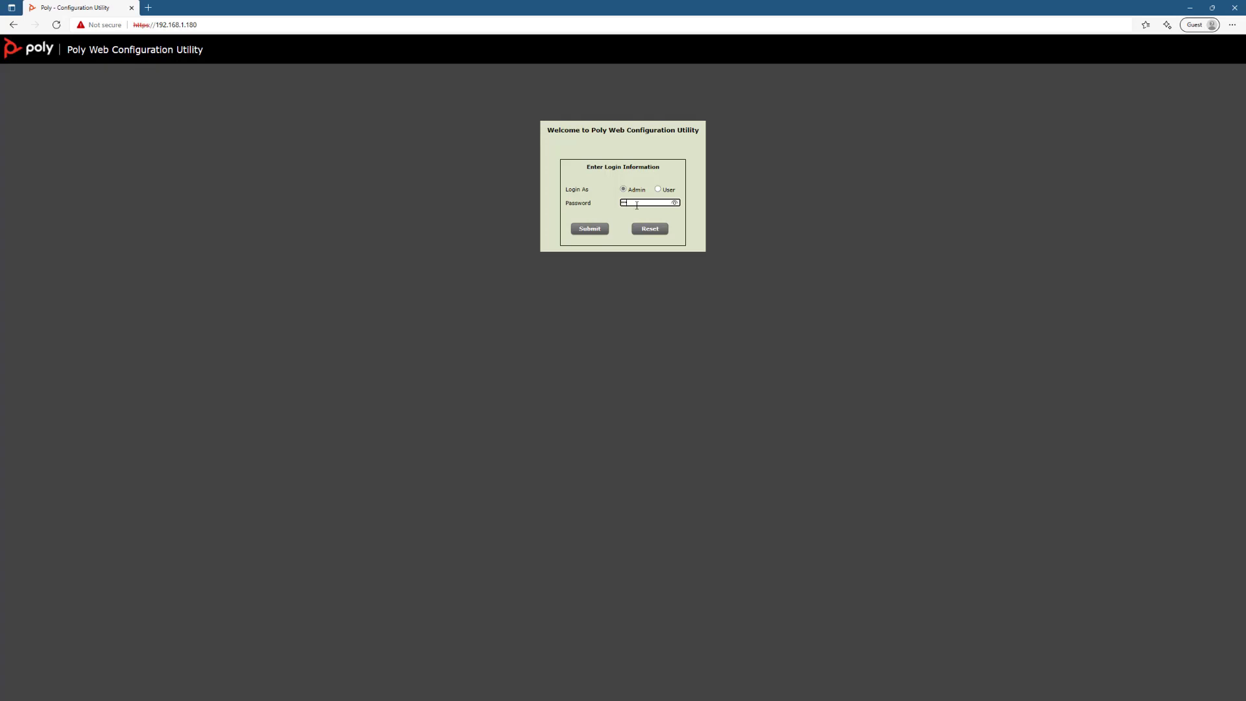
key("Return")
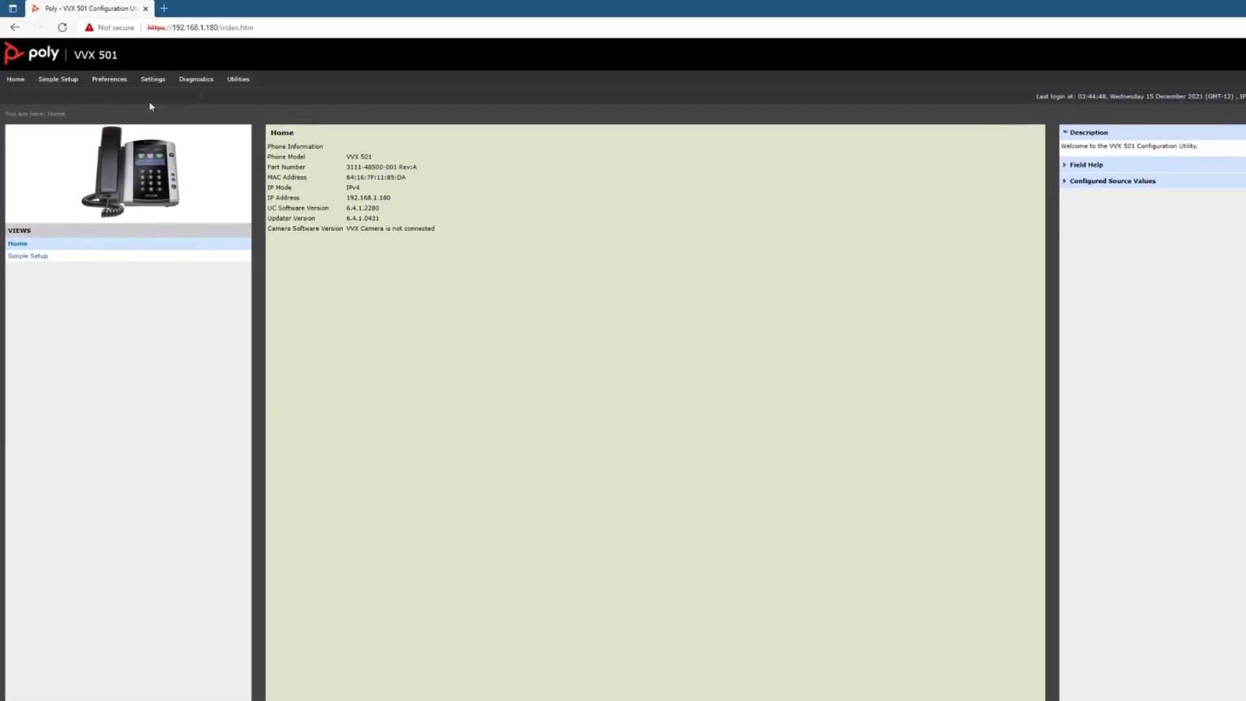
- Restore the phone to factory settings from Phone Backup & Restore > Global Settings
mouse_move(239, 79)
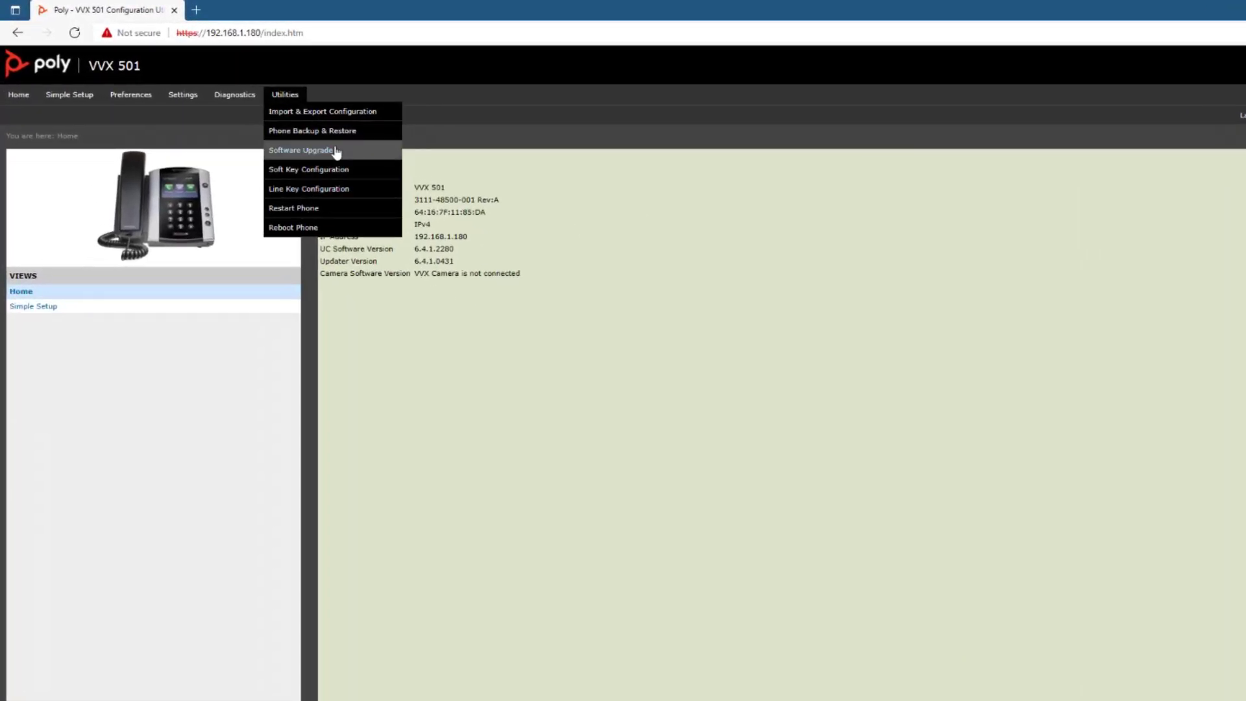
left_click(339, 132)
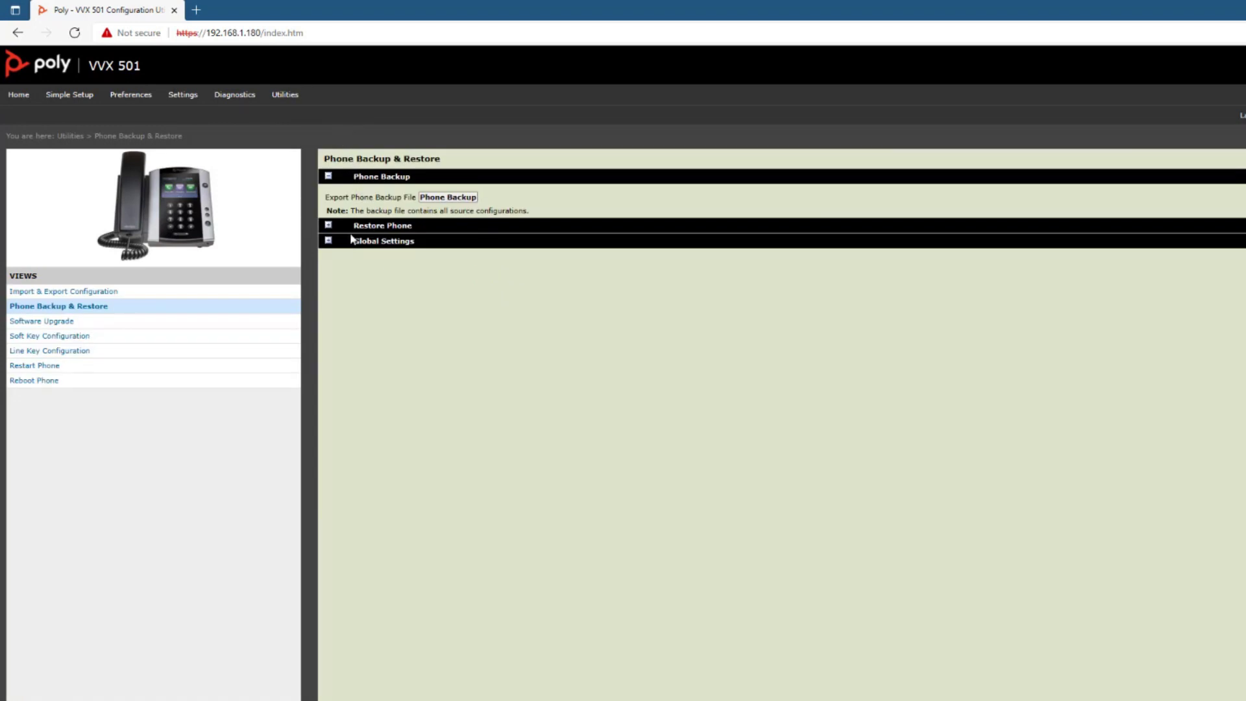
left_click(328, 240)
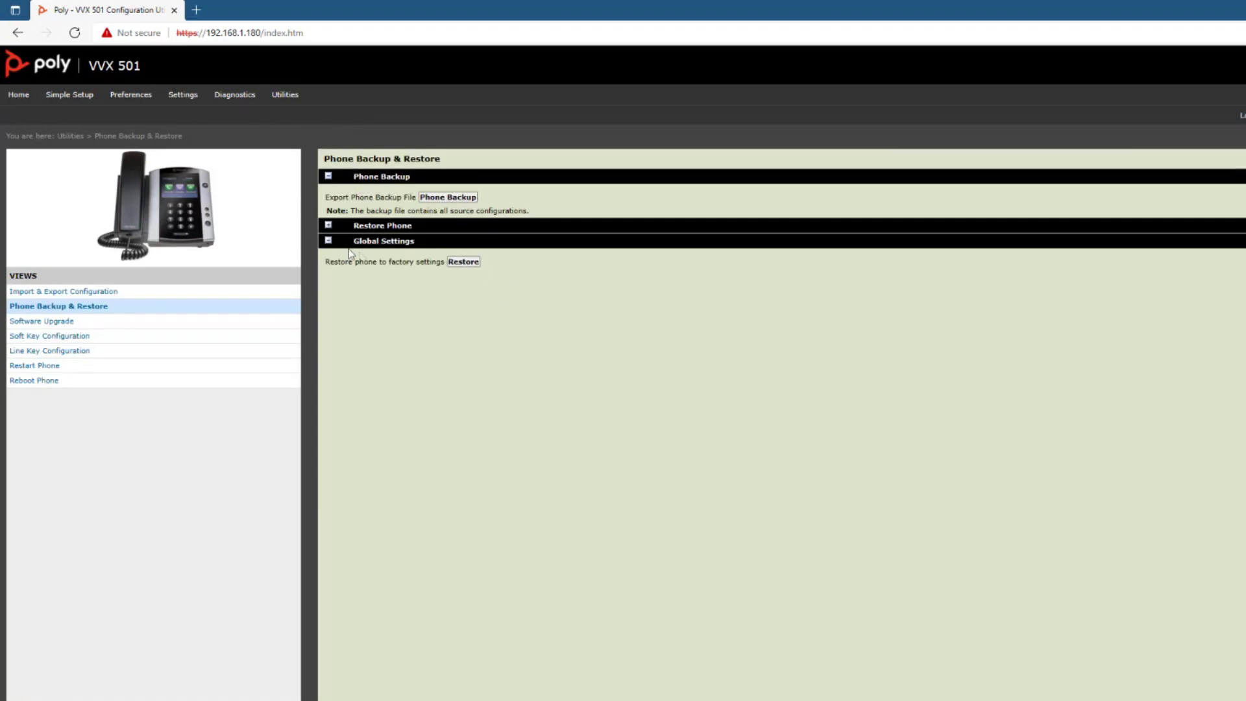
left_click(470, 262)
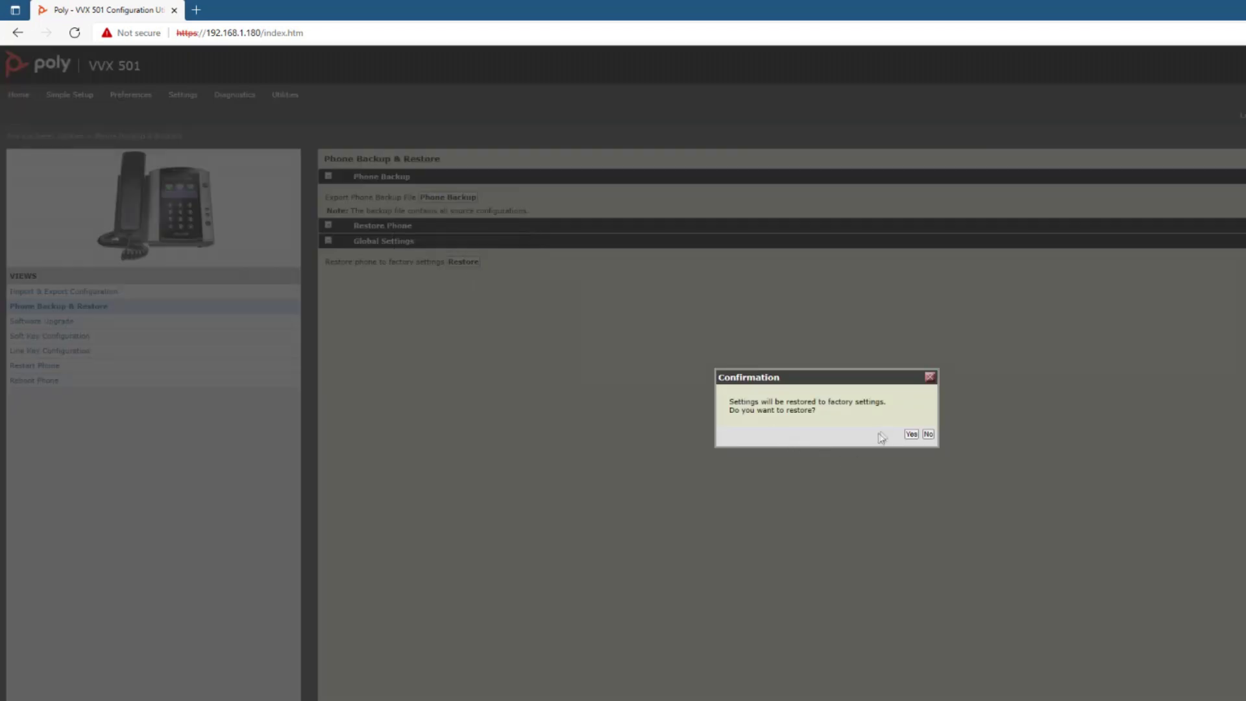
left_click(914, 434)
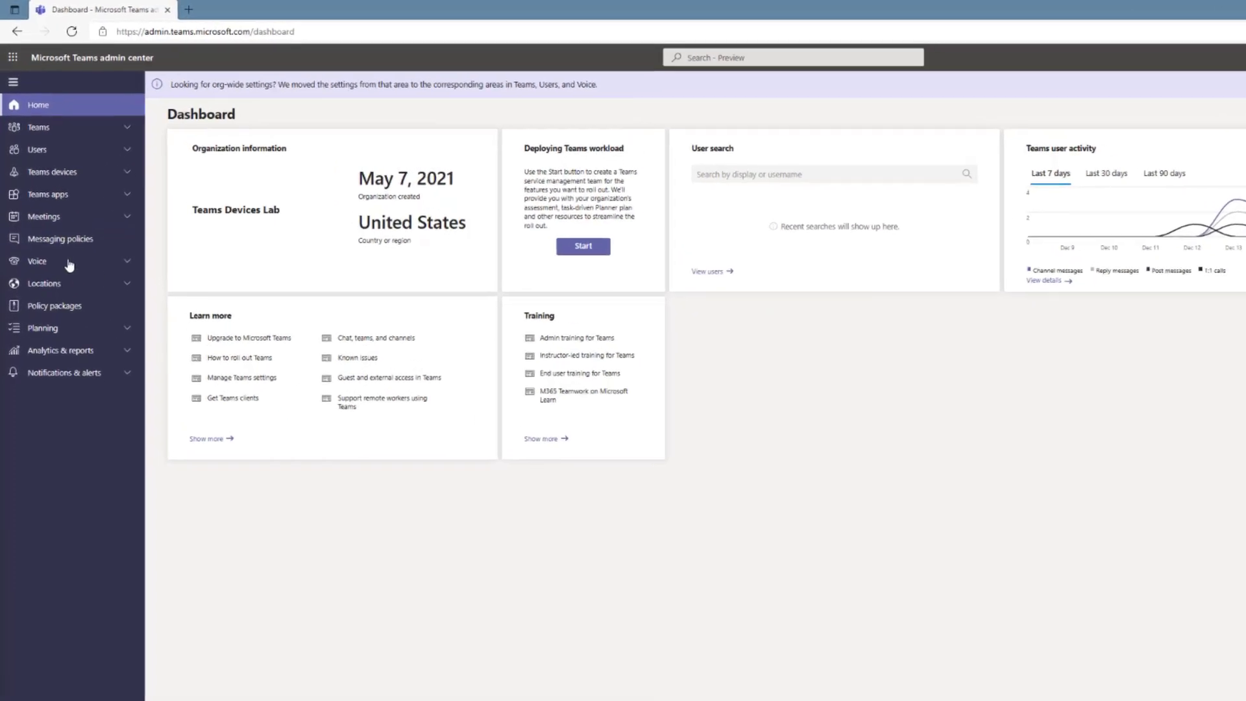
- Turn on 'SIP devices can be used for calls' in the Global (Org-wide default) calling policy and save
left_click(77, 296)
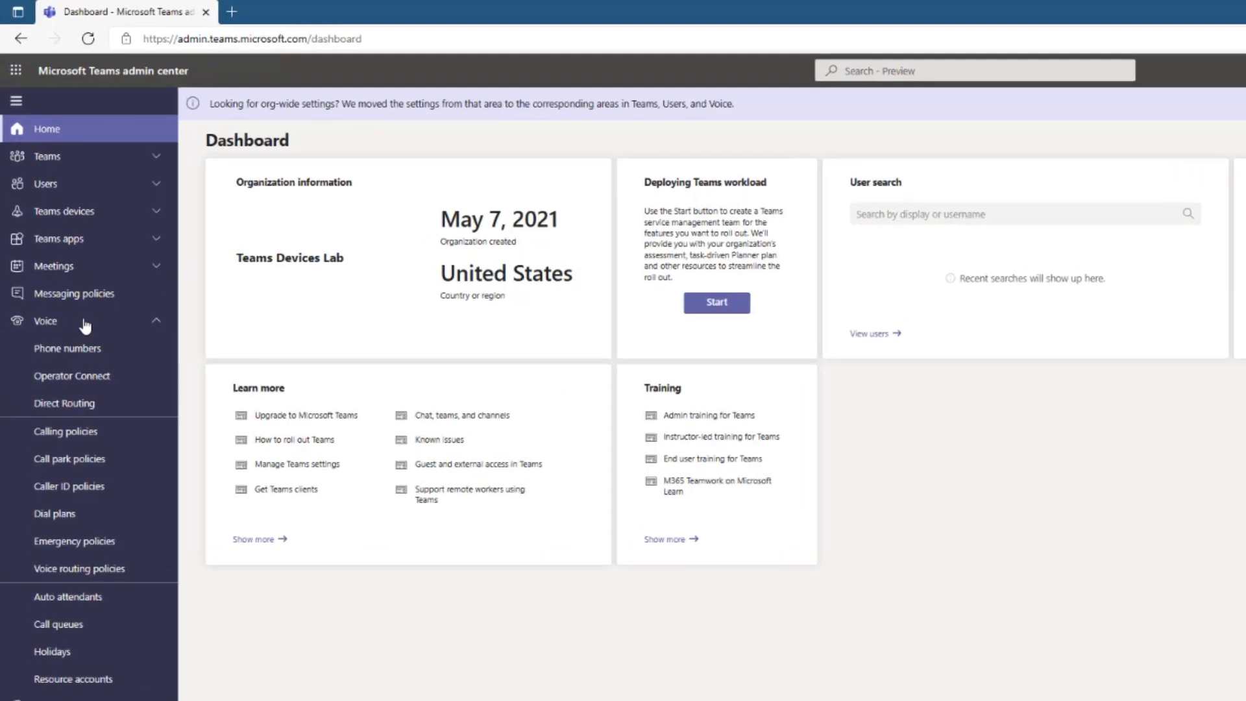
left_click(92, 433)
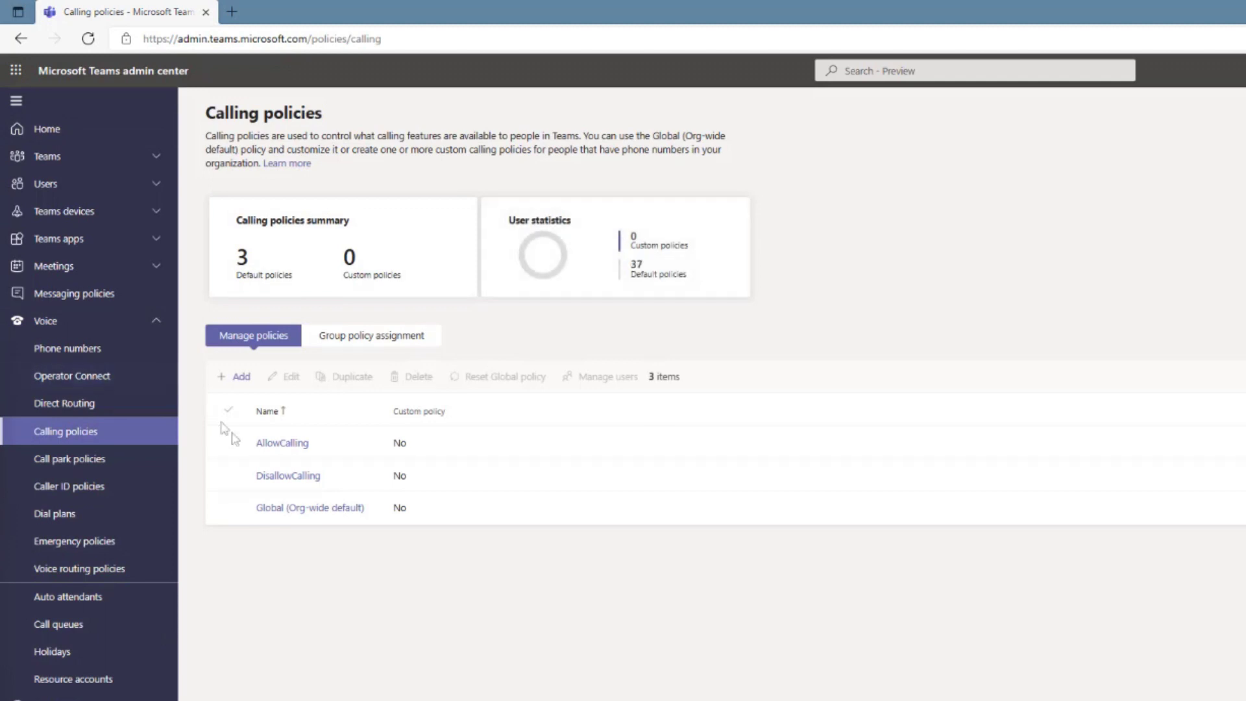
left_click(311, 509)
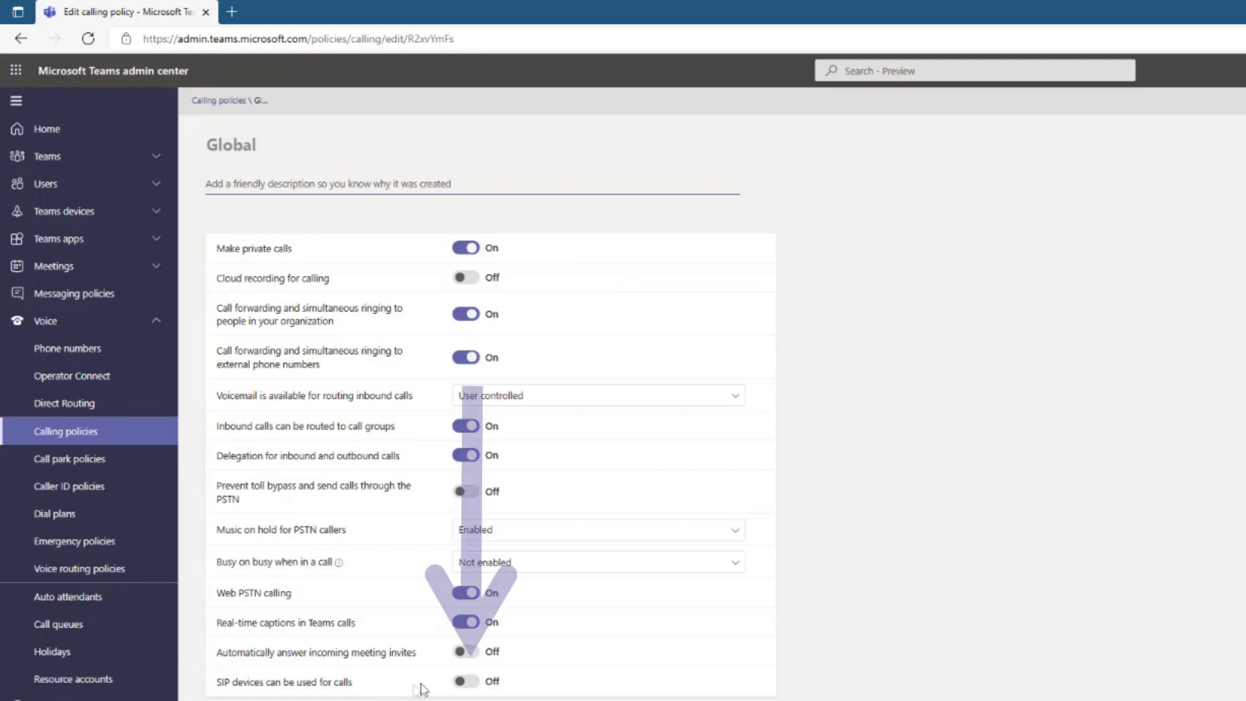
left_click(473, 685)
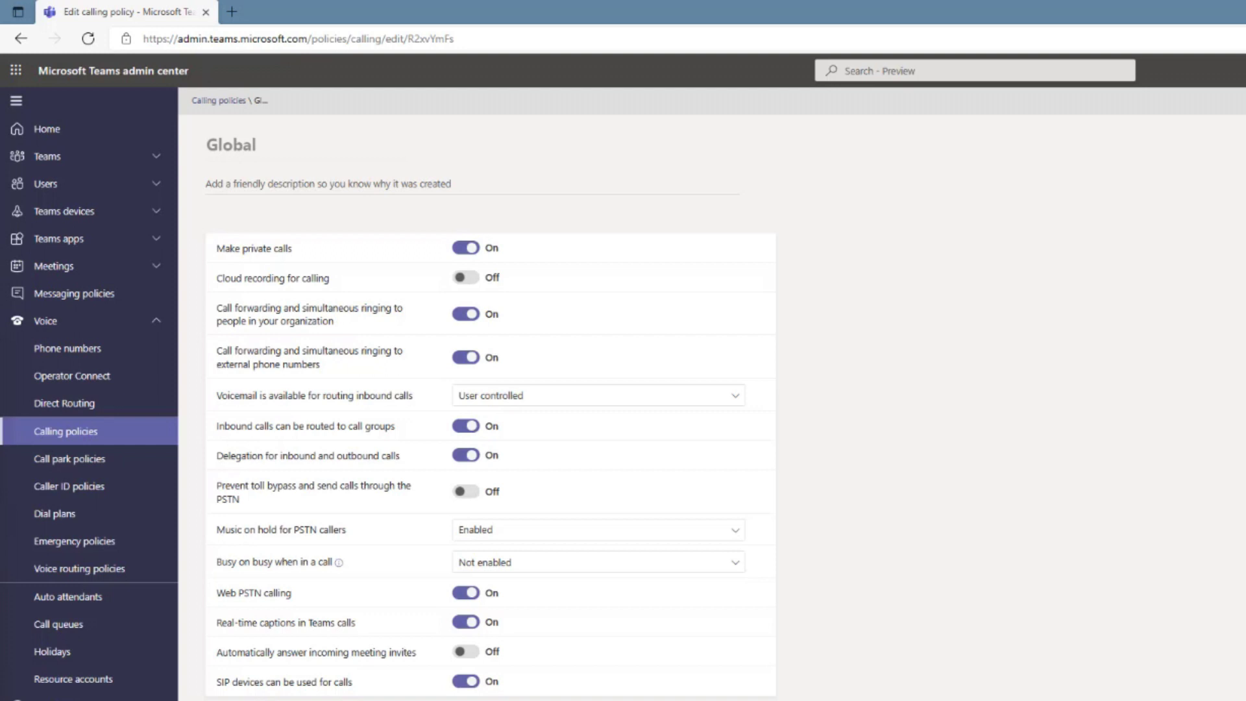
left_click(218, 679)
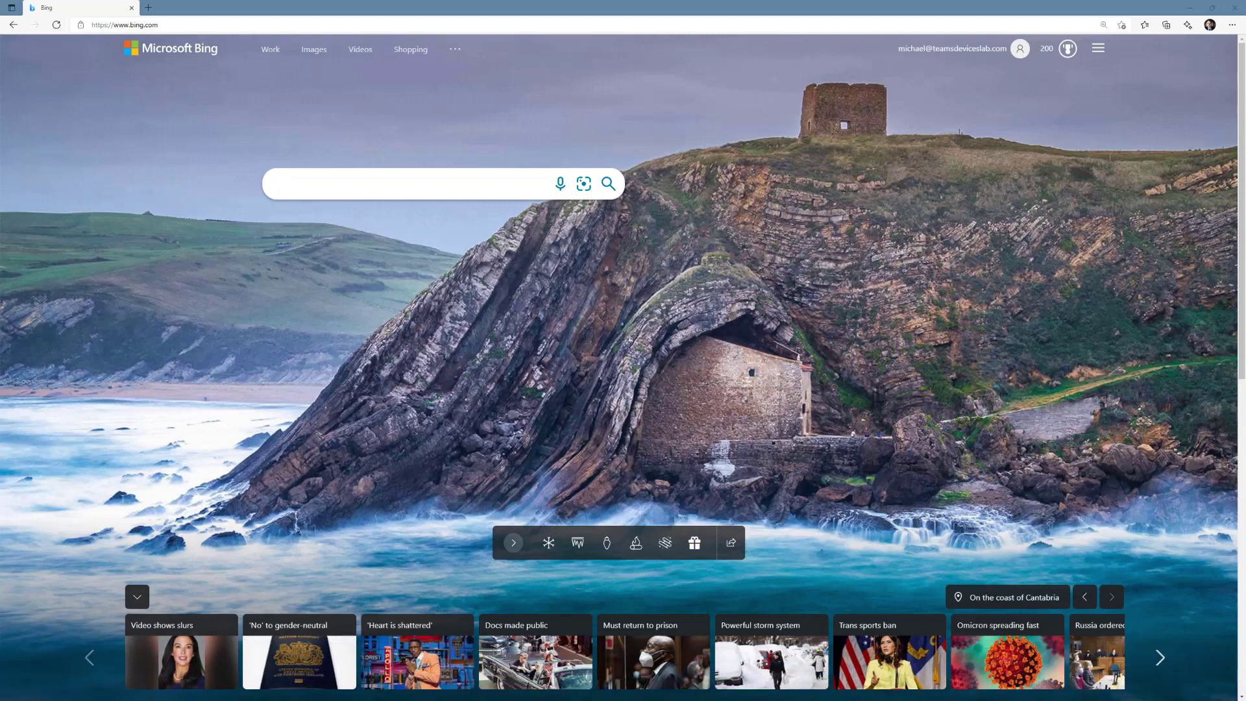
left_click(218, 25)
type("https:/")
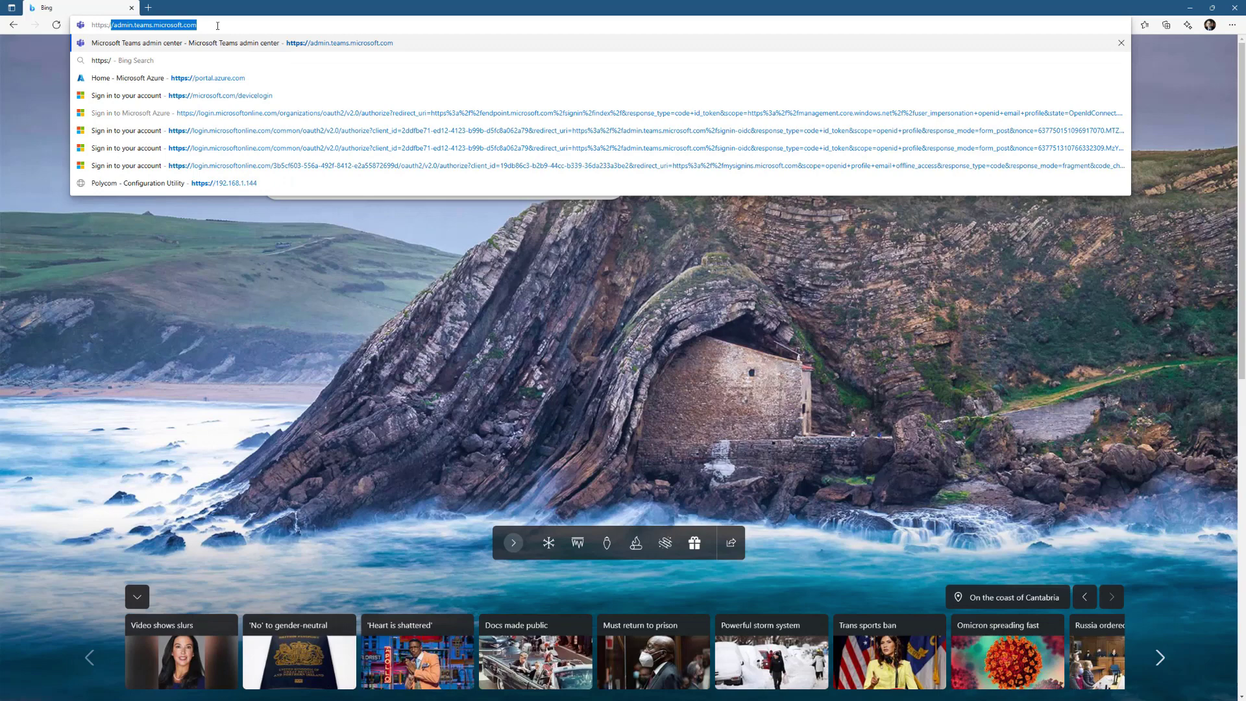
type("/")
type("192.168.1.180")
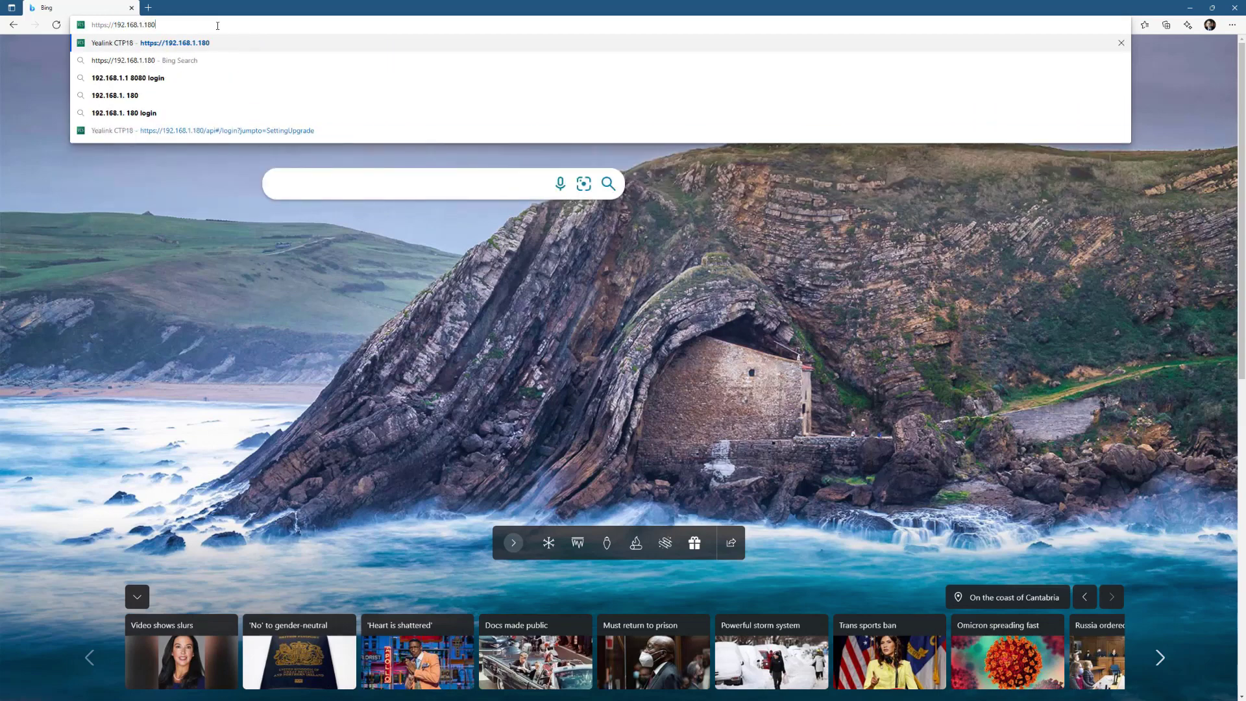
key("Return")
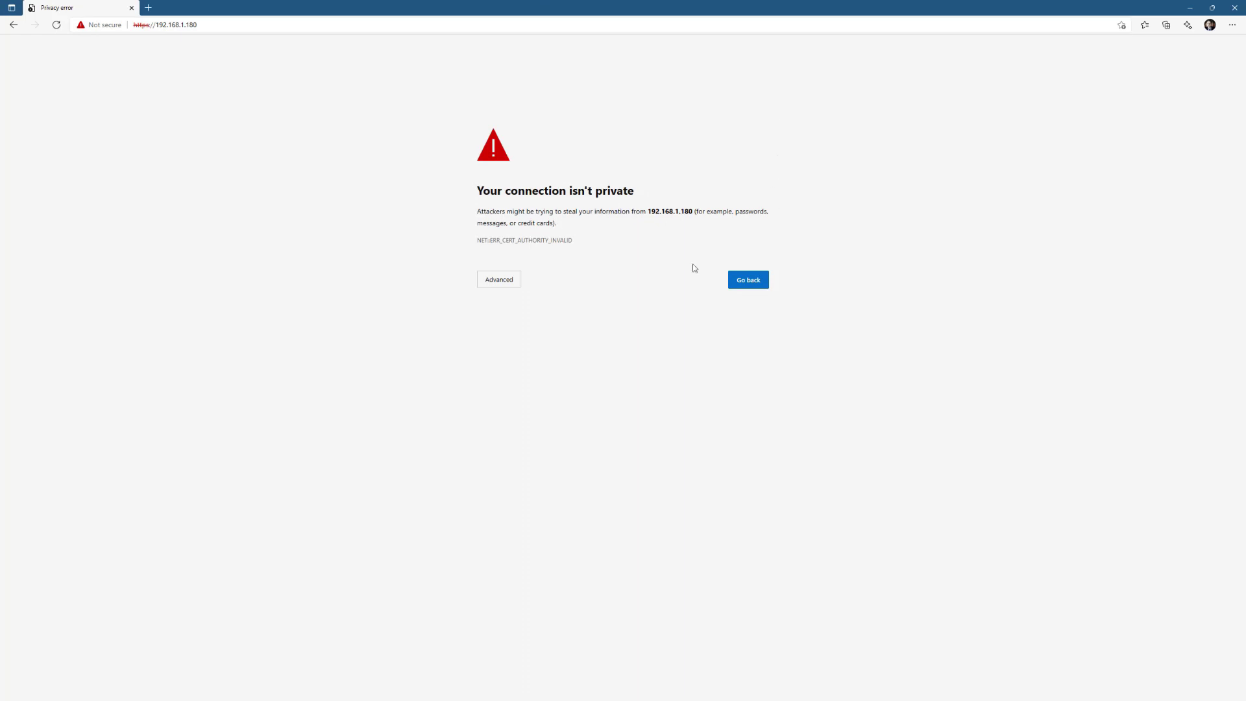
left_click(515, 283)
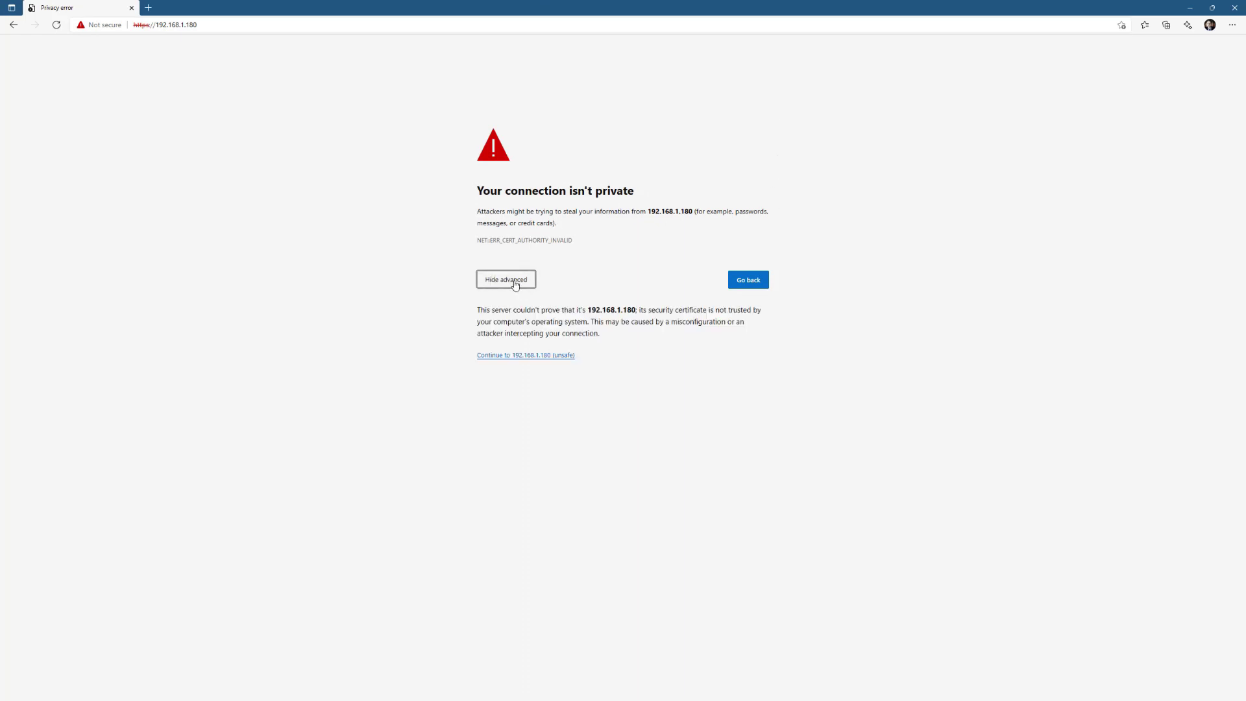
left_click(514, 357)
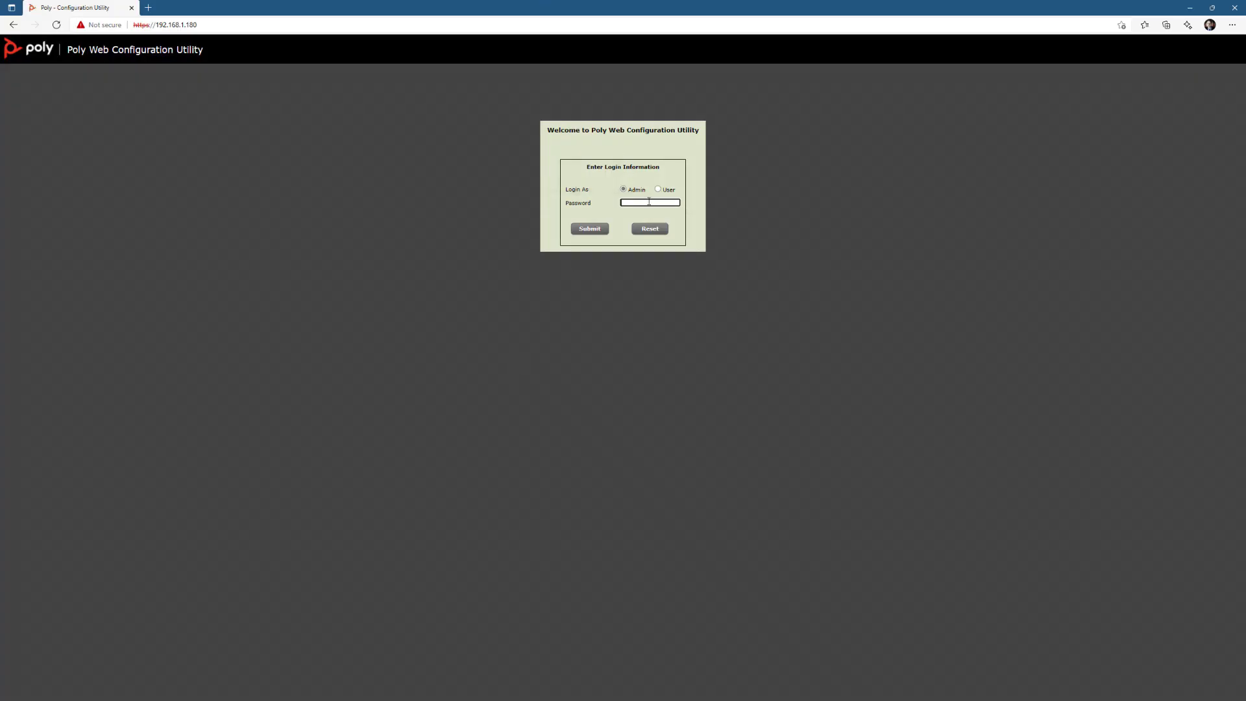
- Submit the Admin login to open the VVX 501 Home page showing firmware 6.4.1.2280
key("Return")
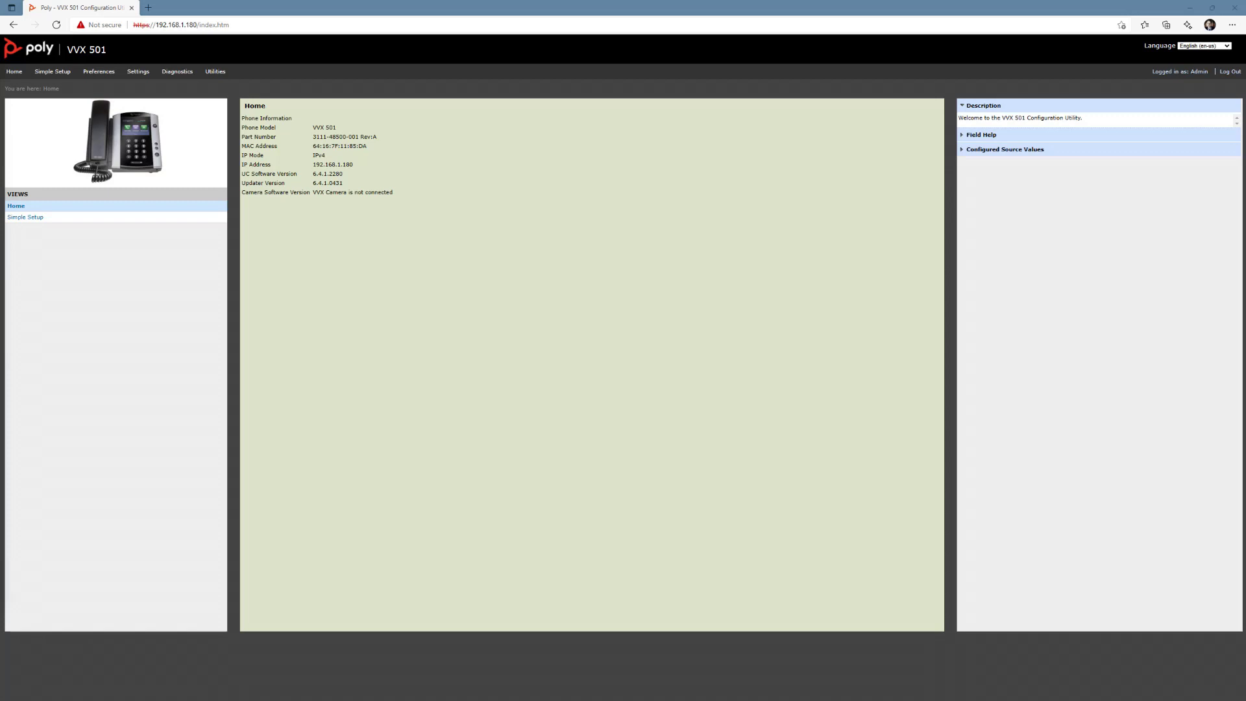
- Set the Provisioning Server type to HTTP
left_click(136, 73)
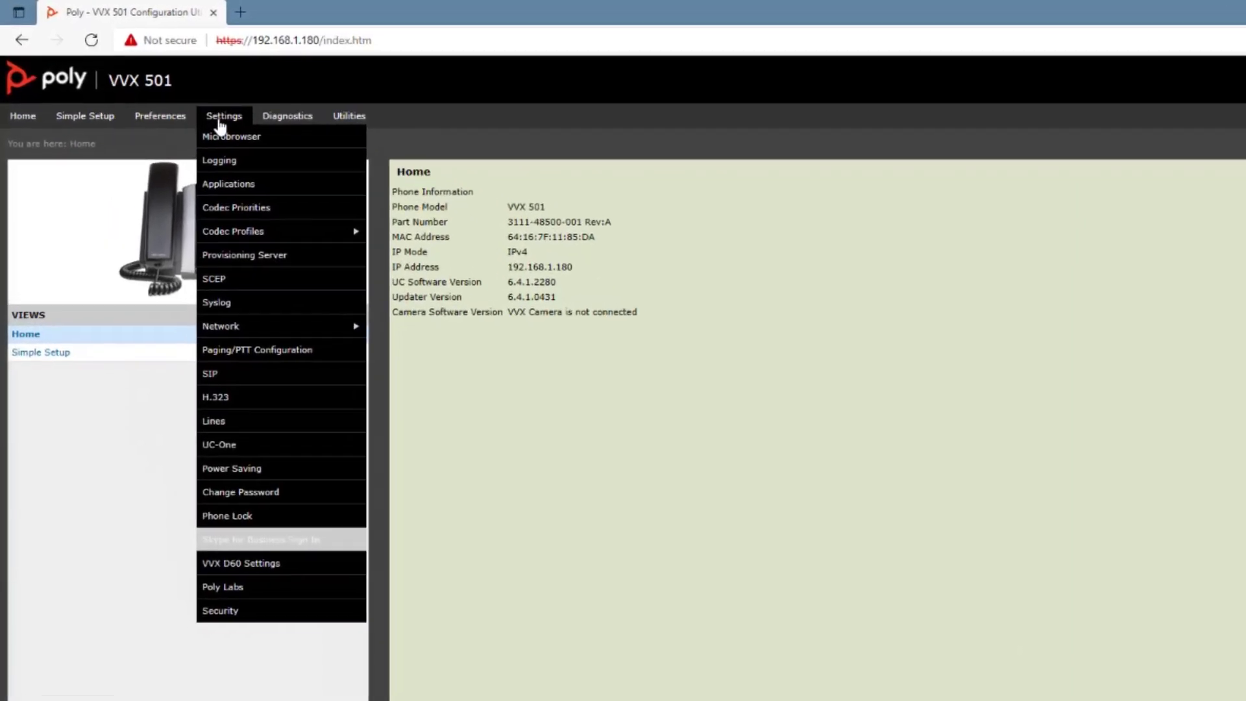
left_click(273, 256)
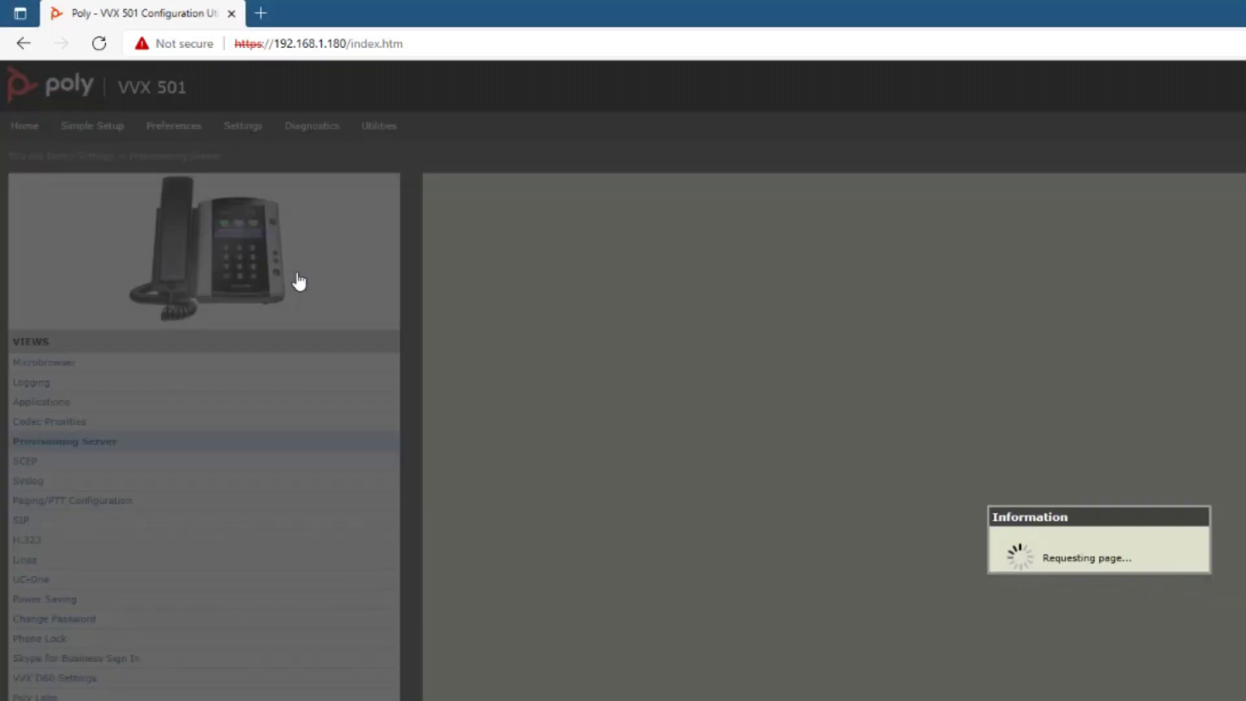
left_click(589, 230)
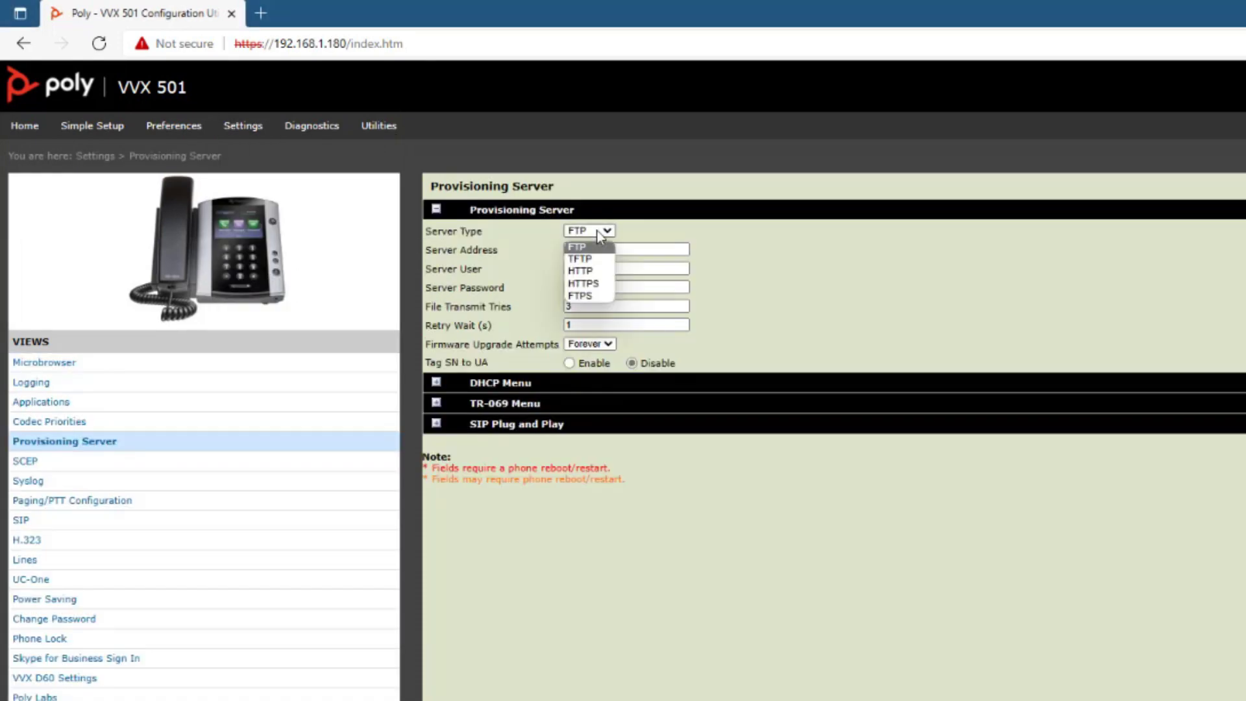
left_click(587, 270)
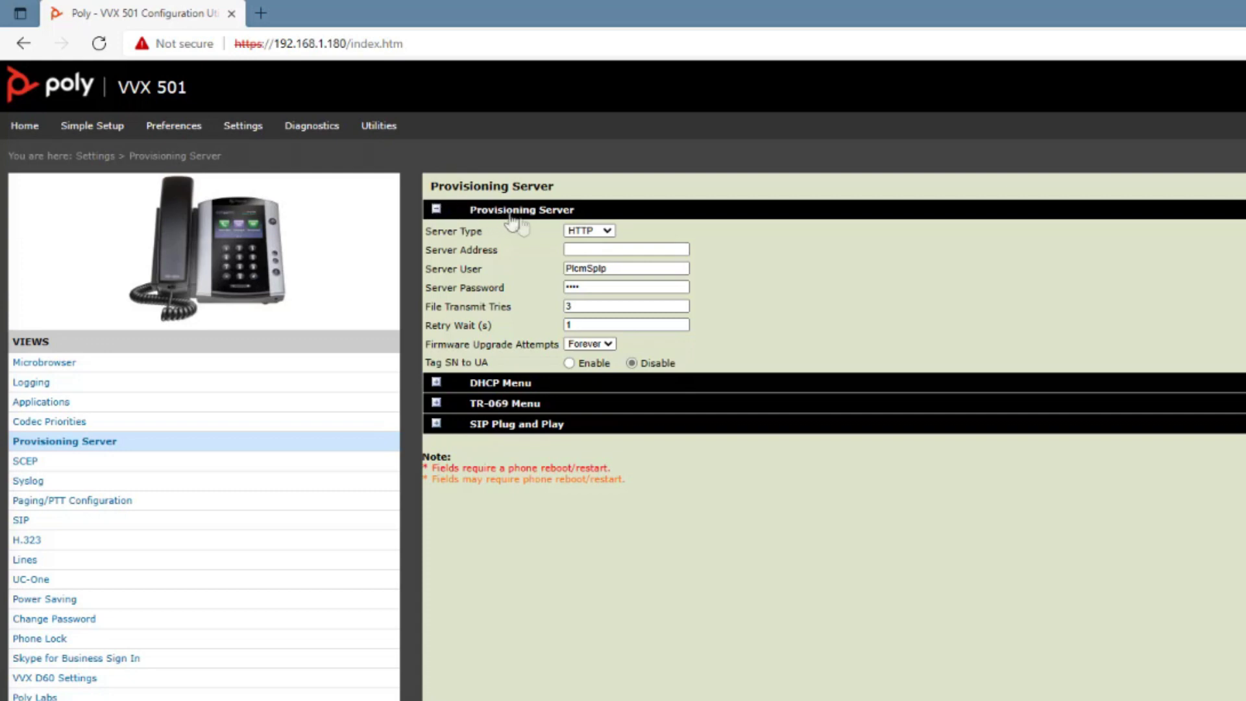
left_click(599, 249)
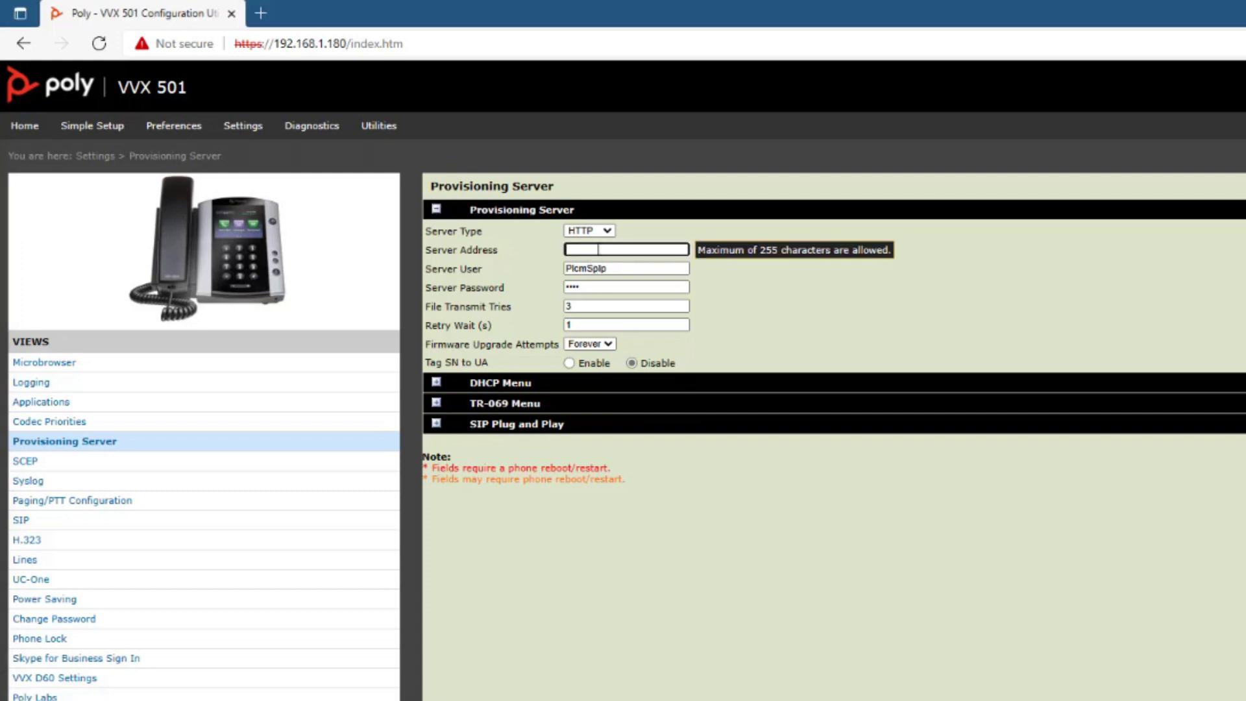
type("ipp.sdg.teams.microsoft.com")
key("ctrl+a")
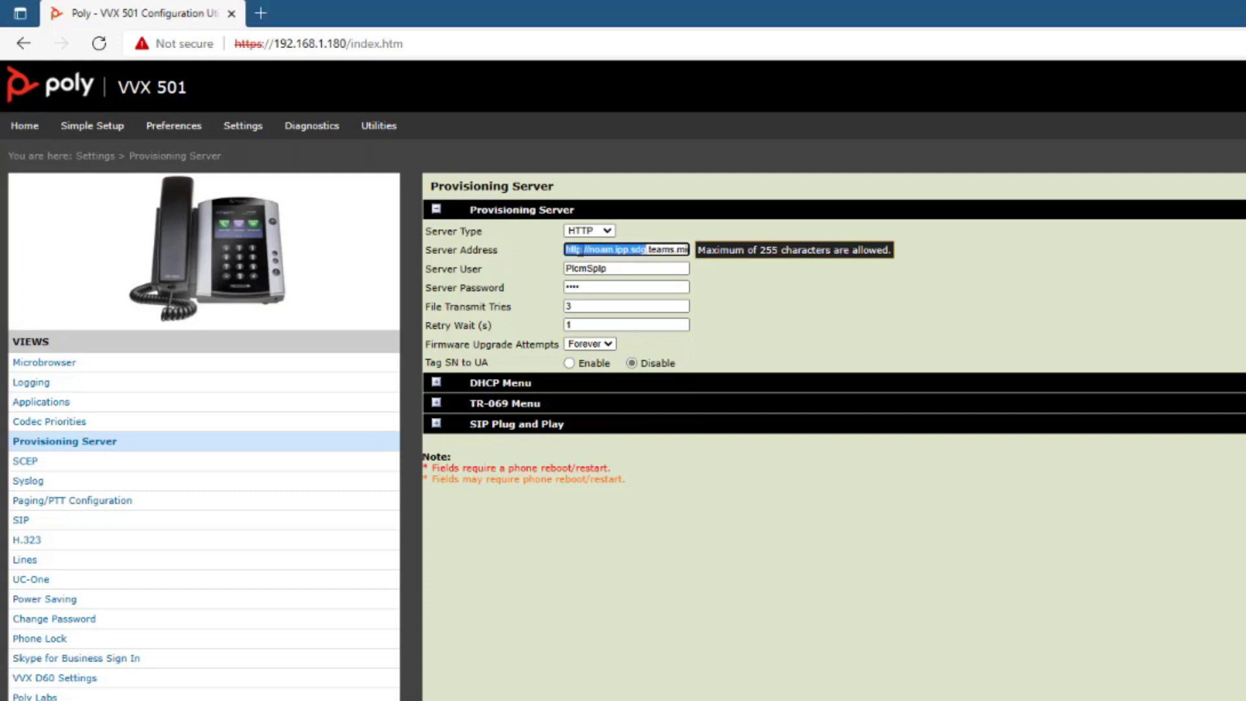
key("Home")
type("http://noam.")
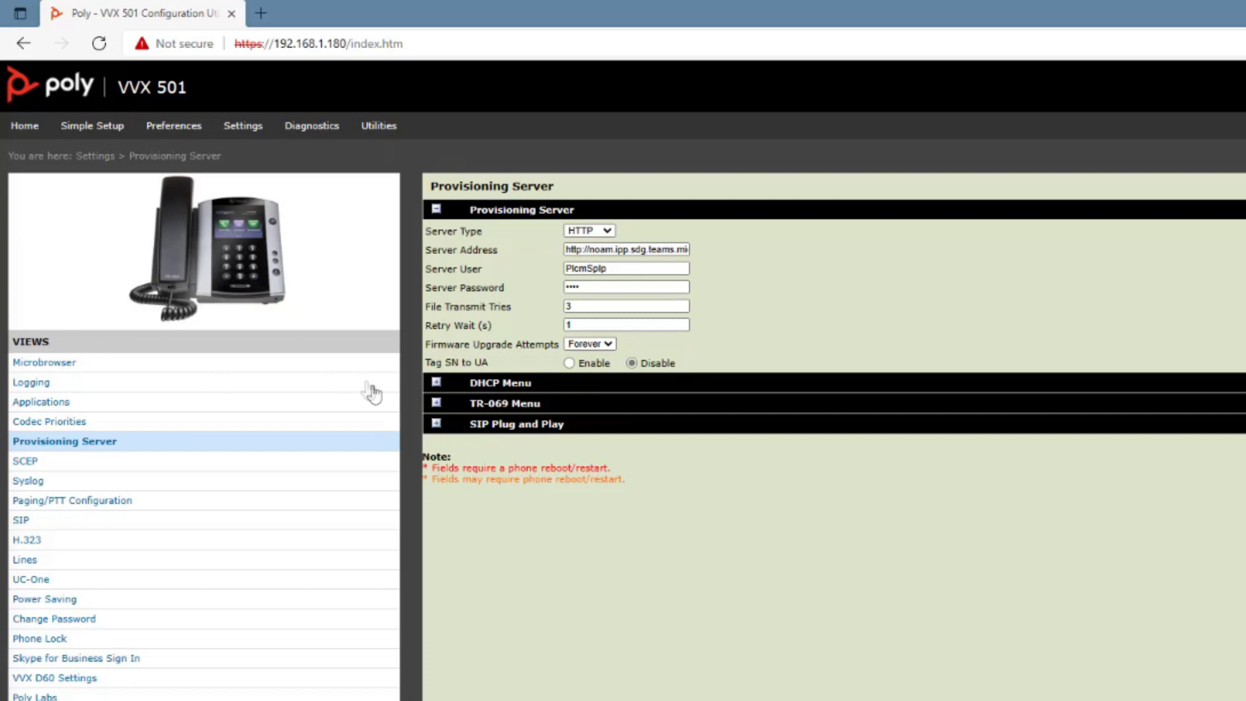
- Set the DHCP Boot Server to Static and save, letting the phone reboot
left_click(433, 386)
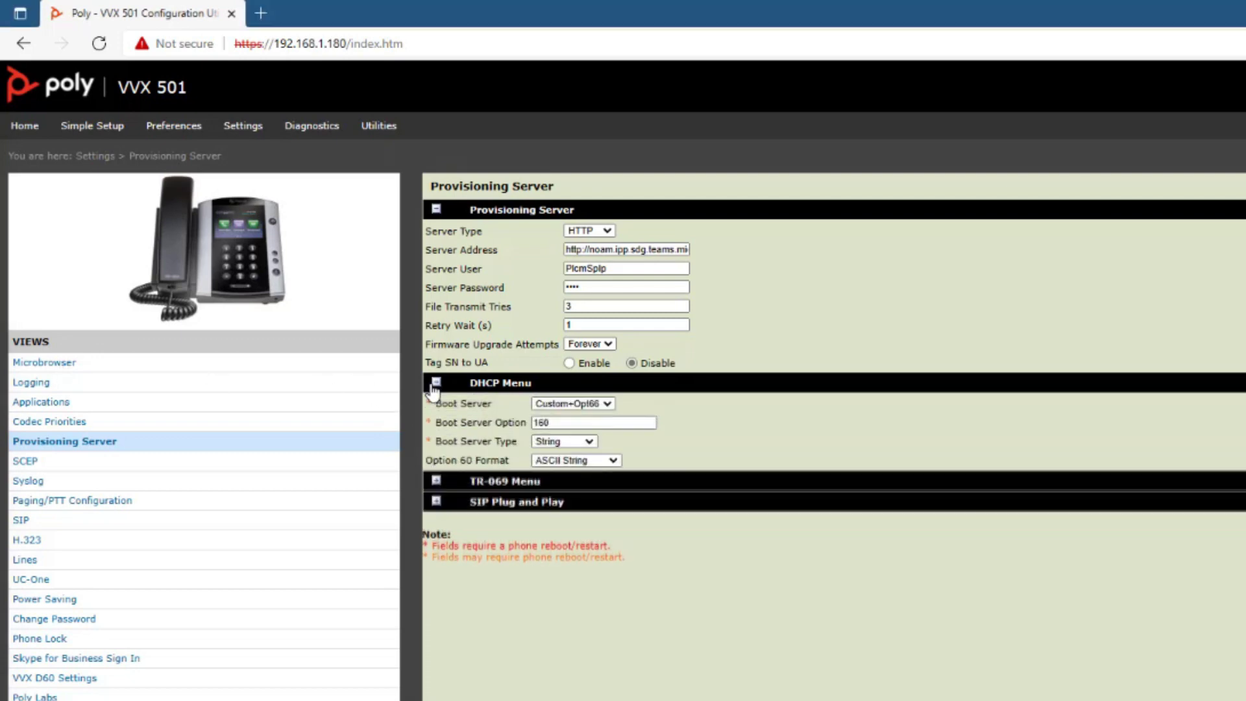
left_click(567, 404)
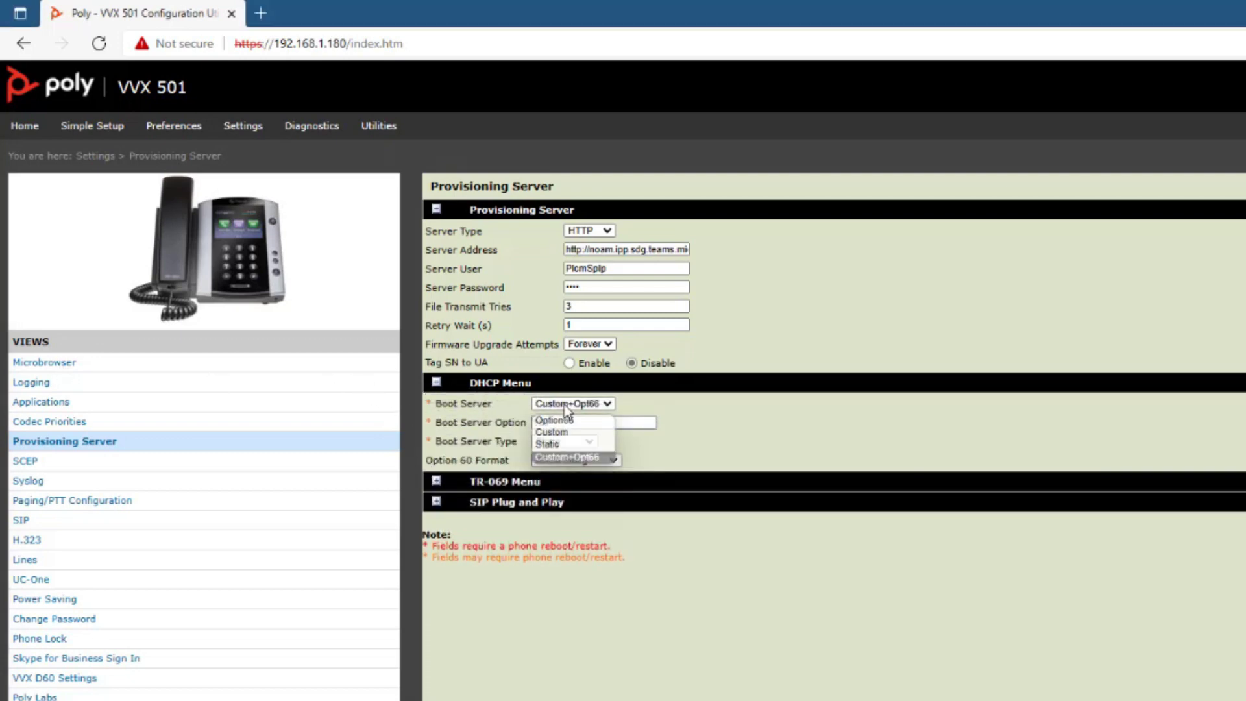
left_click(558, 444)
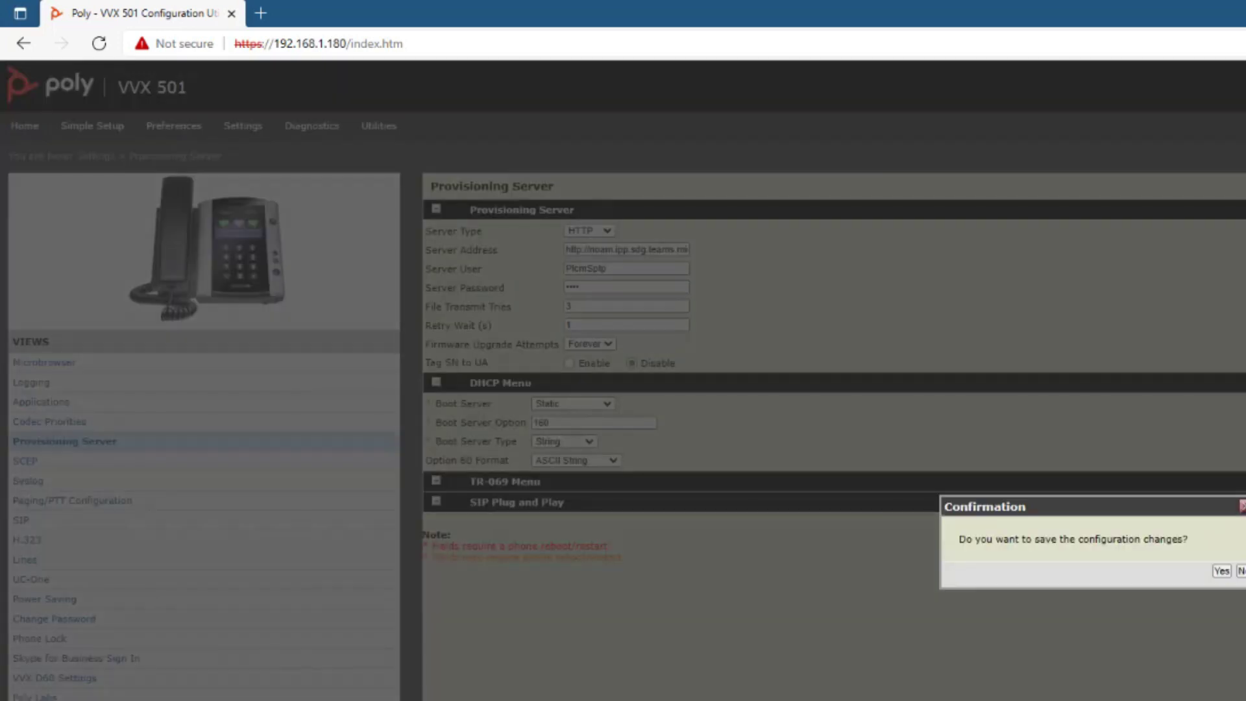
left_click(1222, 572)
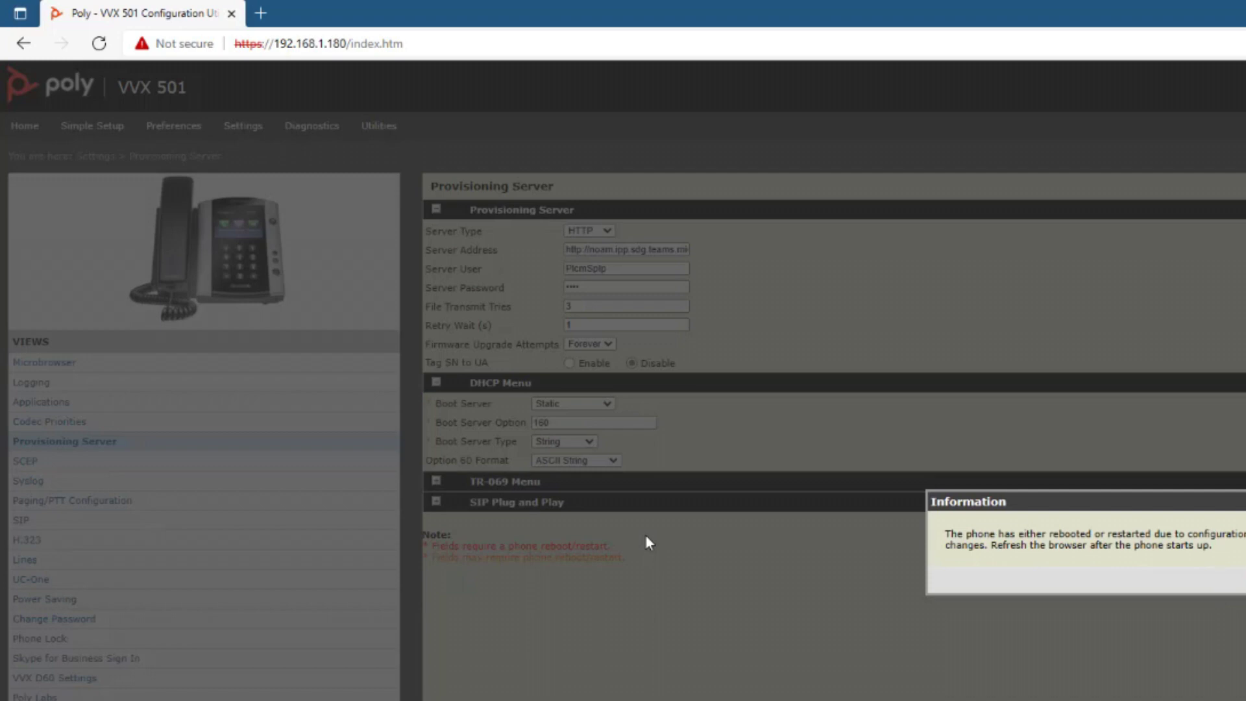
left_click(1239, 581)
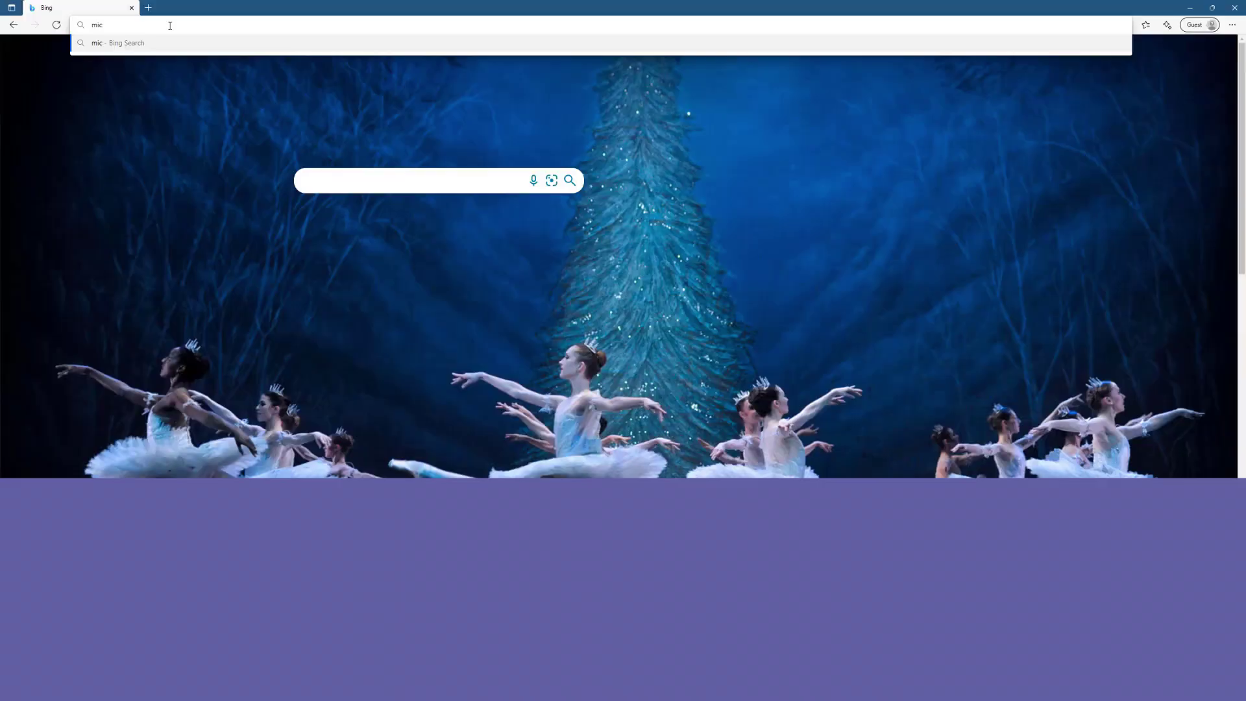
- At microsoft.com/devicelogin, enter the phone's pairing code and sign in with the work account e-mail
type("microsoft")
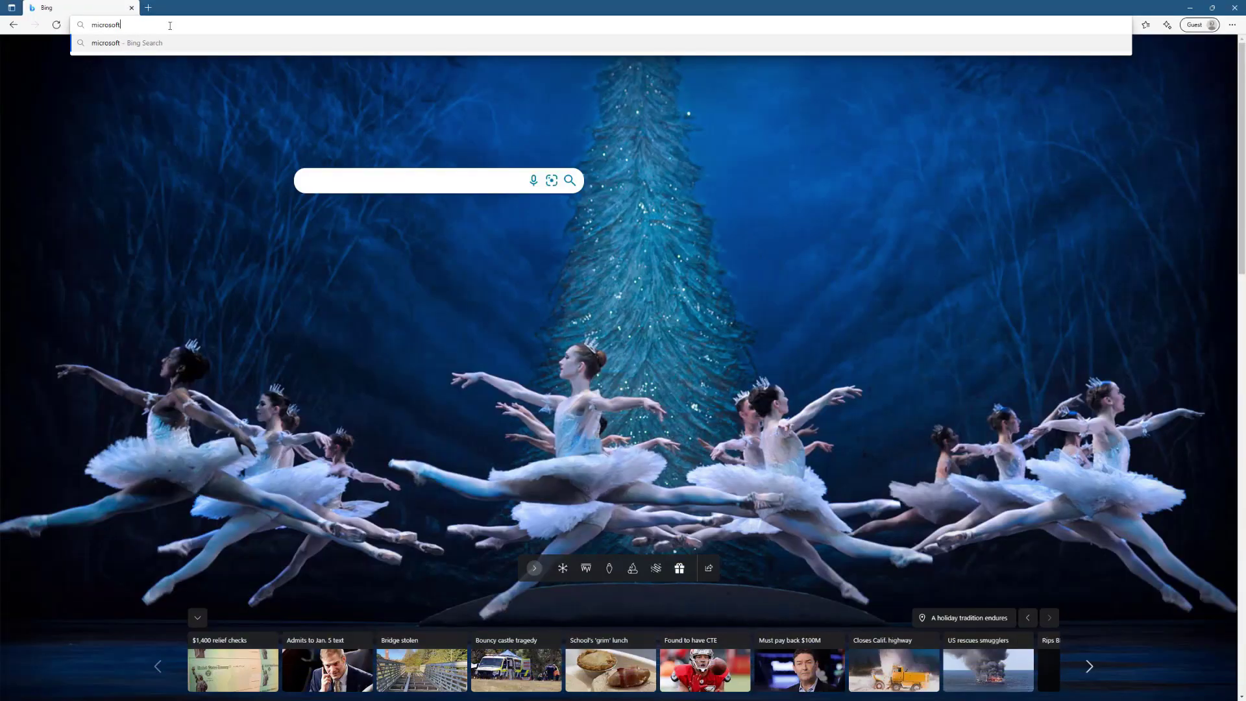
type(".com/devicelogin")
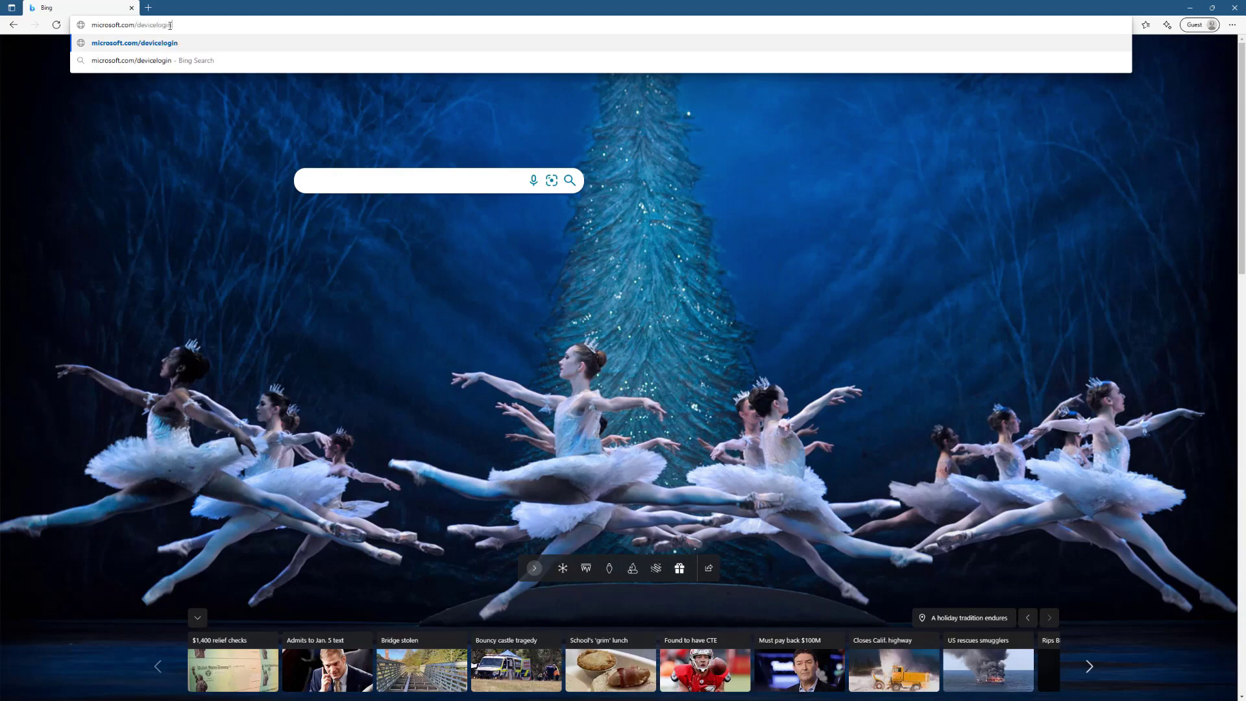
key("Return")
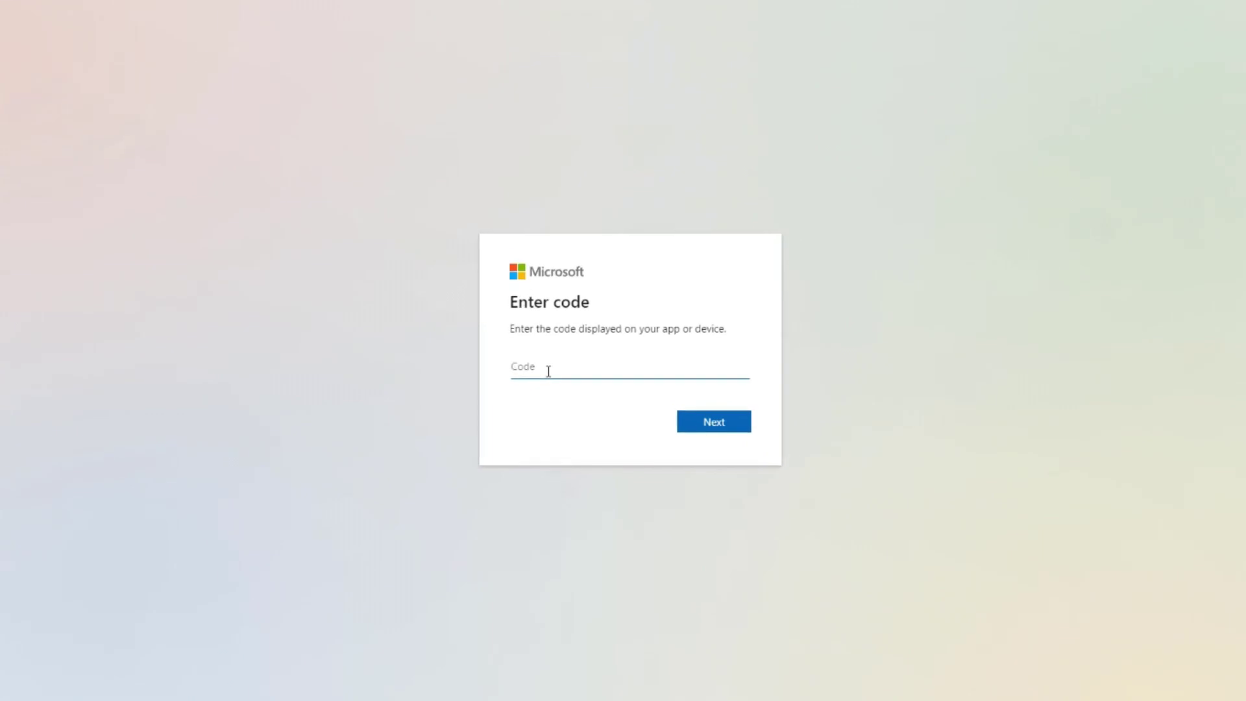
type("e")
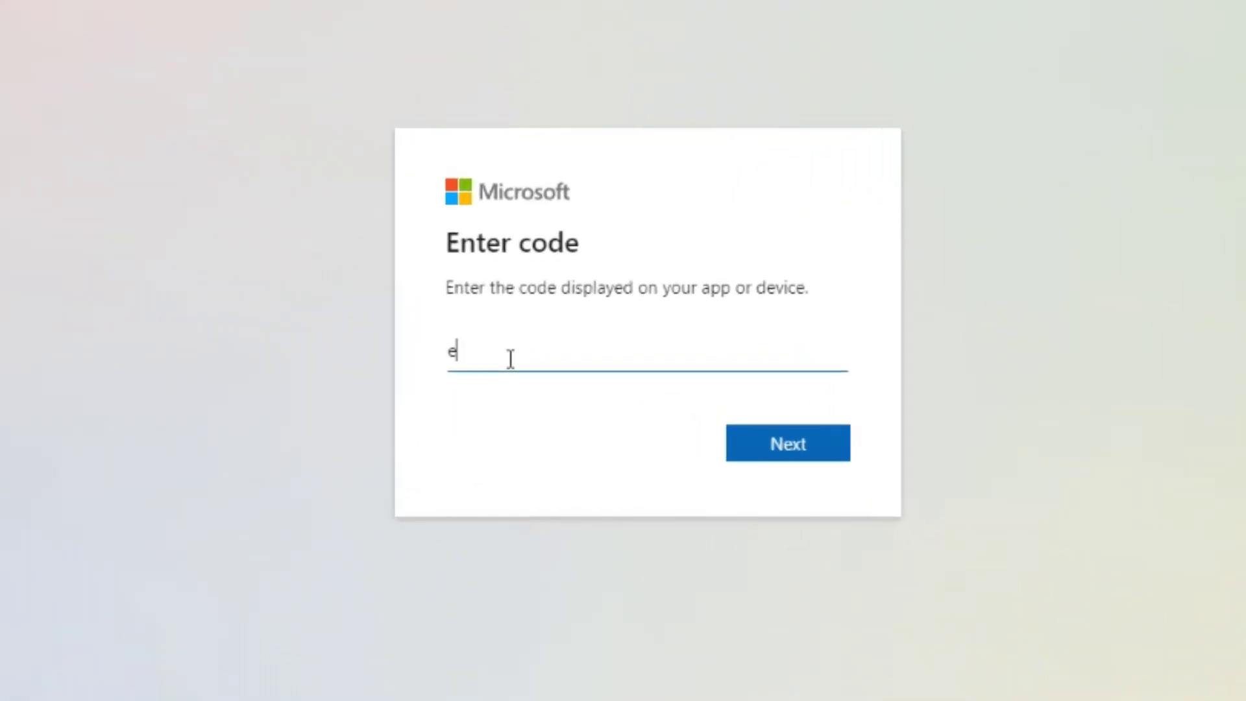
type("vwrbjfwk")
key("Return")
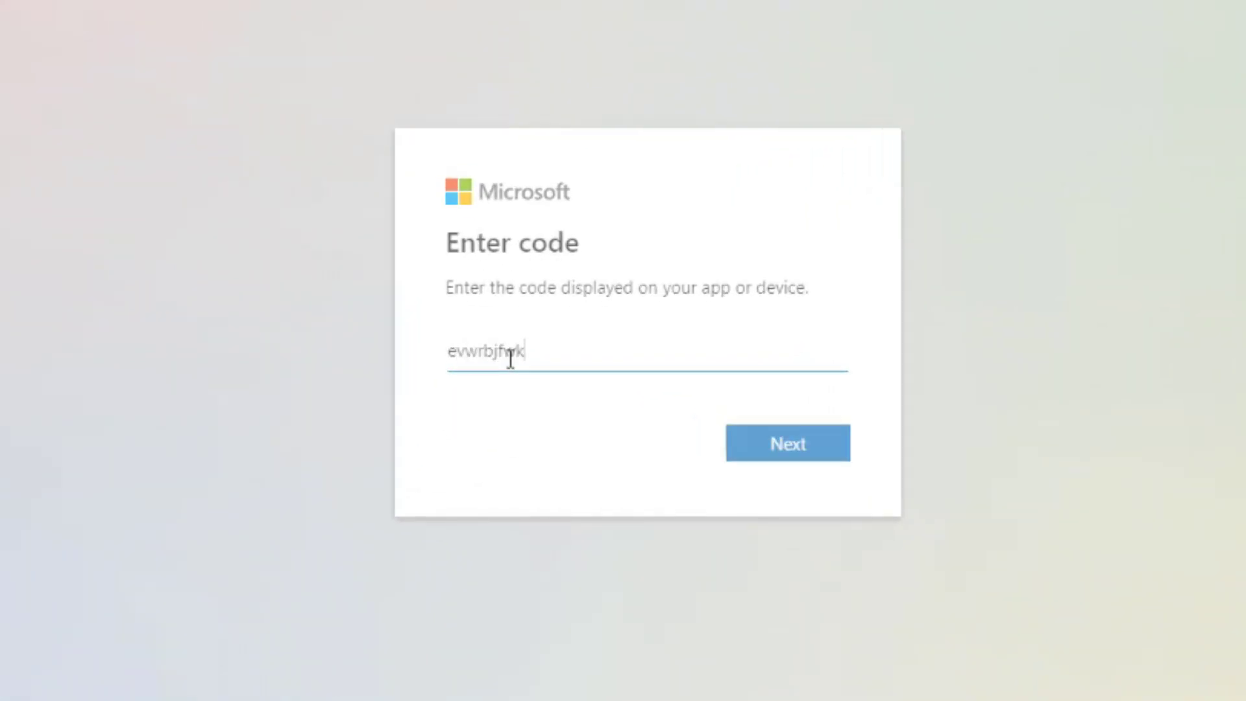
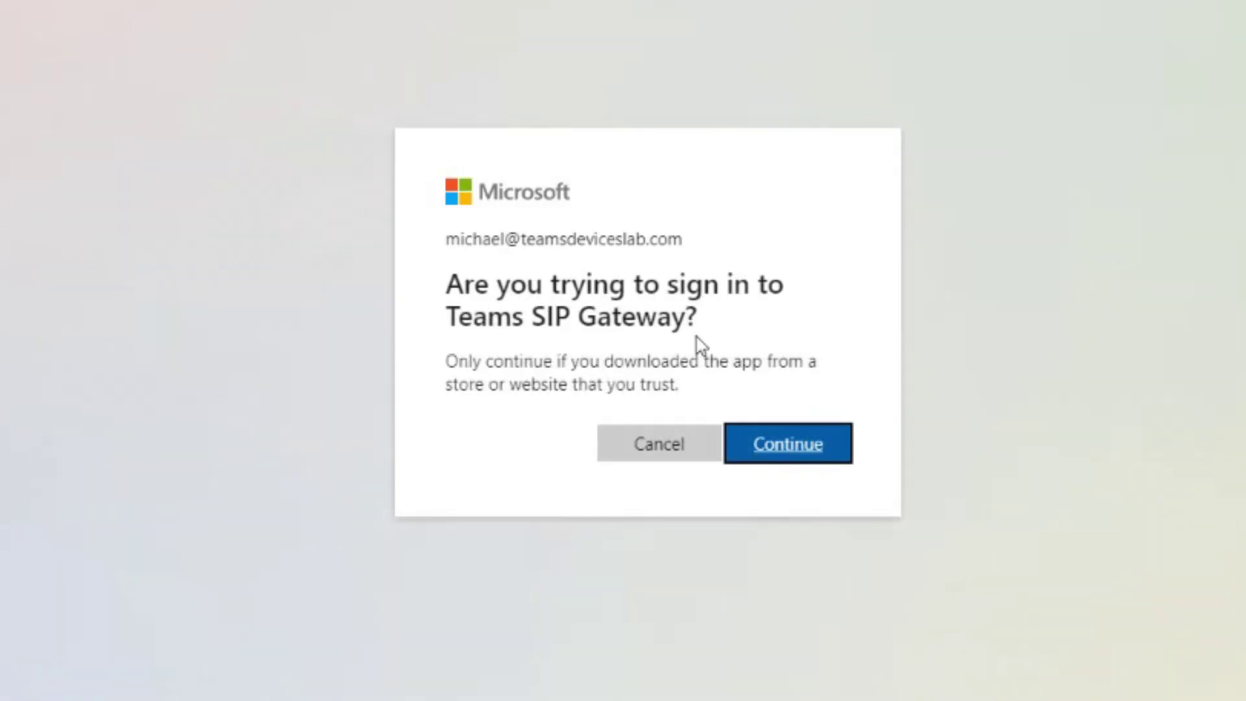
left_click(817, 450)
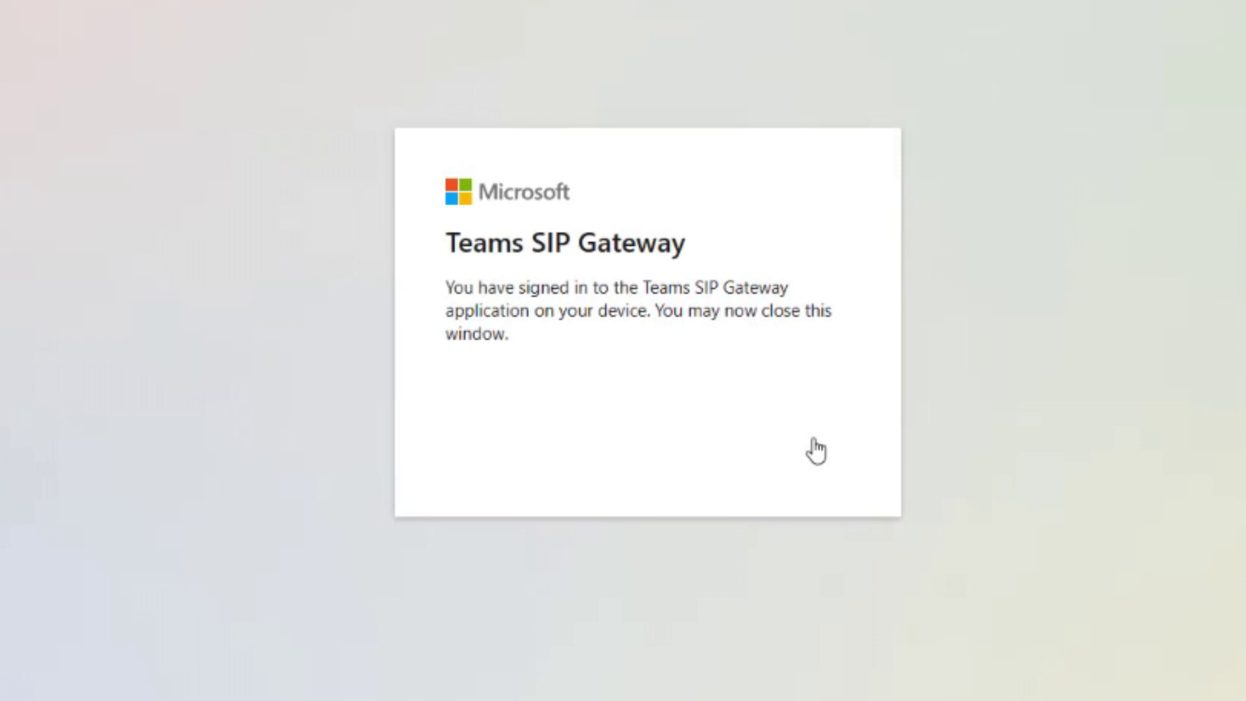